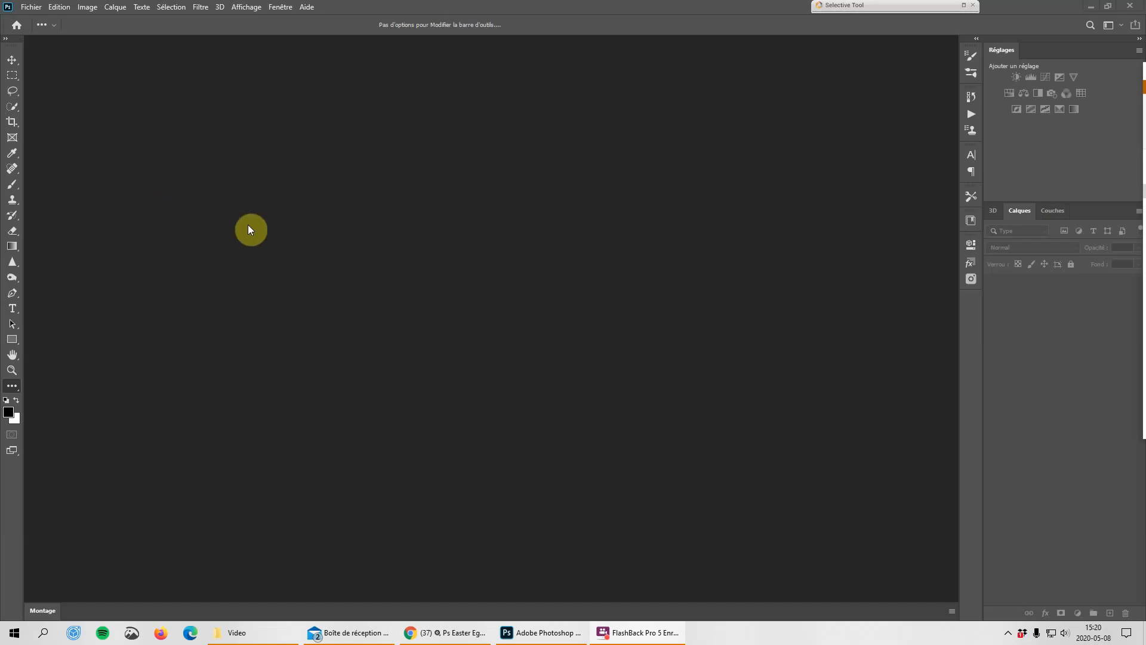
- View the tools grouped with Outil Gomme, and open and dismiss the toolbar customisation dialog
{"action": "left_click", "coordinate": [17, 234]}
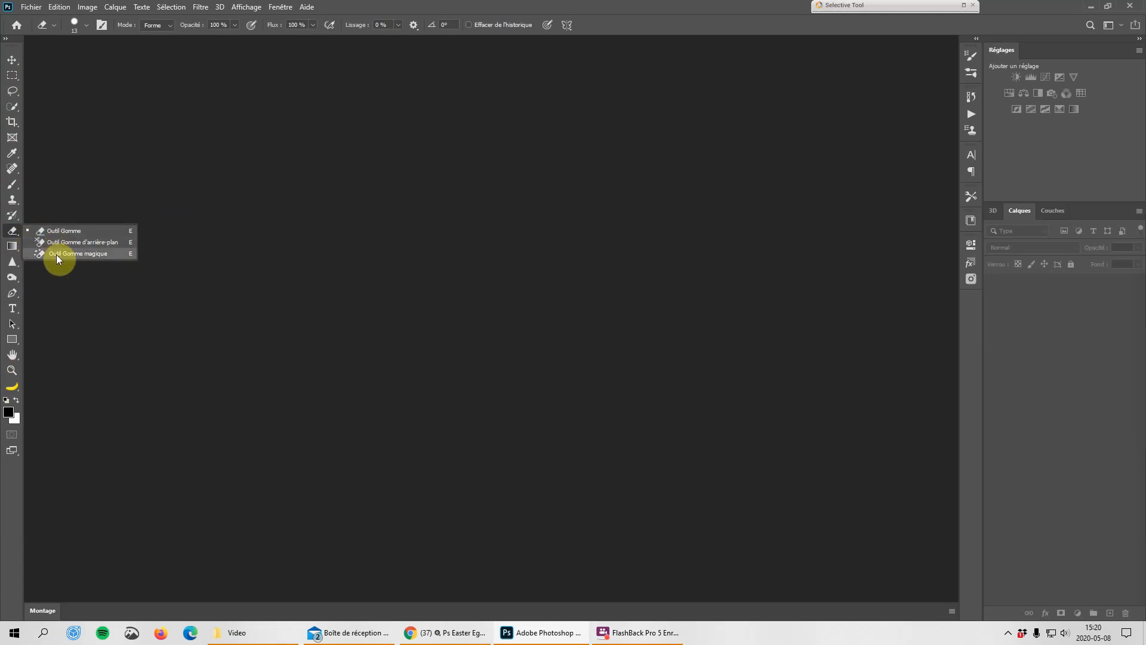
{"action": "left_click", "coordinate": [11, 234]}
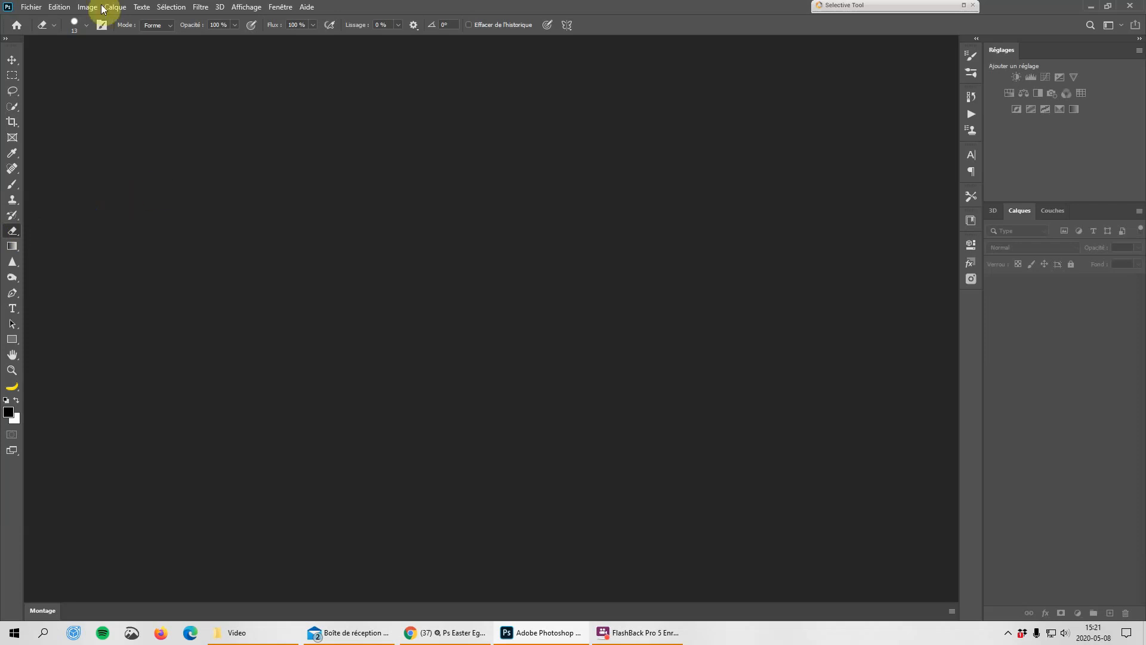
{"action": "left_click", "coordinate": [60, 8]}
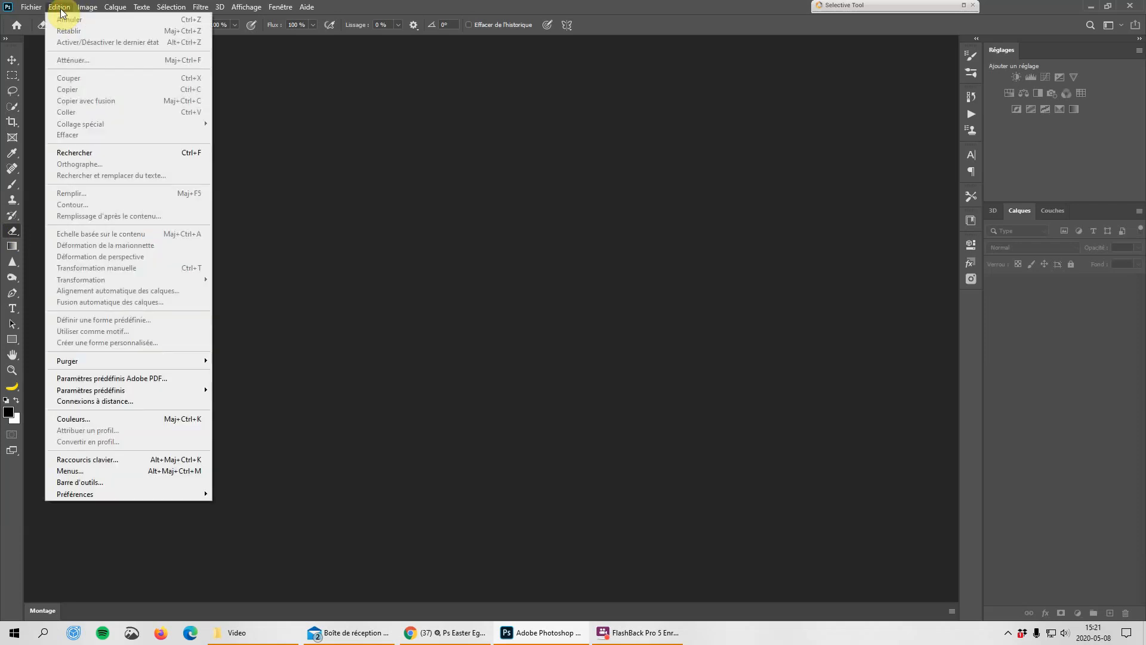
{"action": "left_click", "coordinate": [95, 484]}
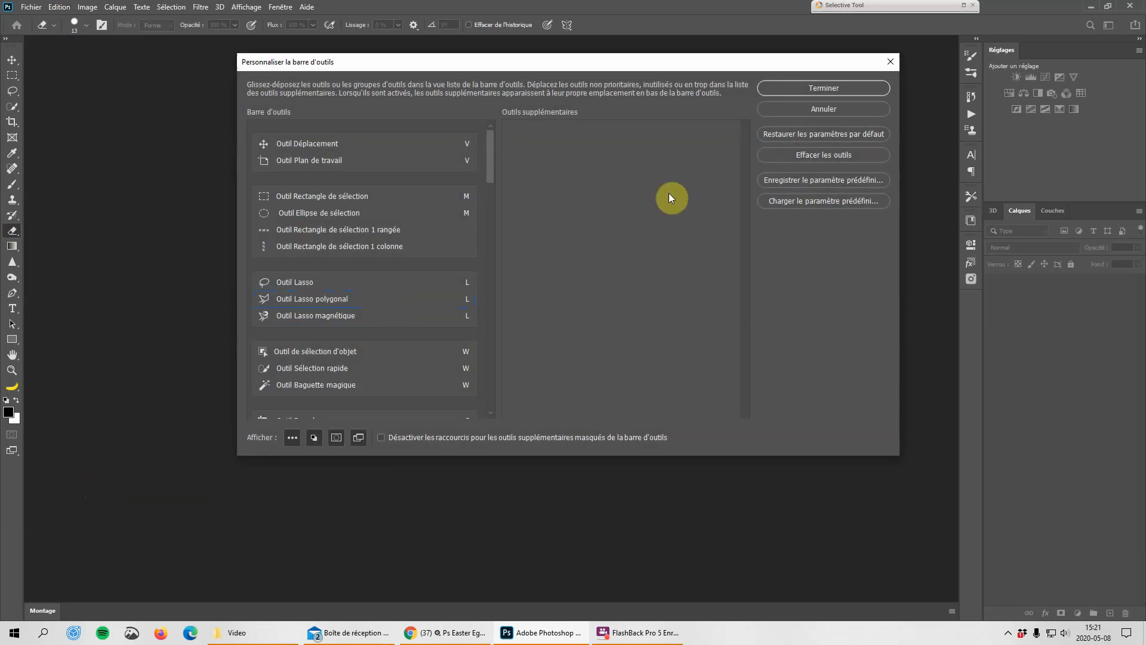
{"action": "left_click", "coordinate": [888, 60]}
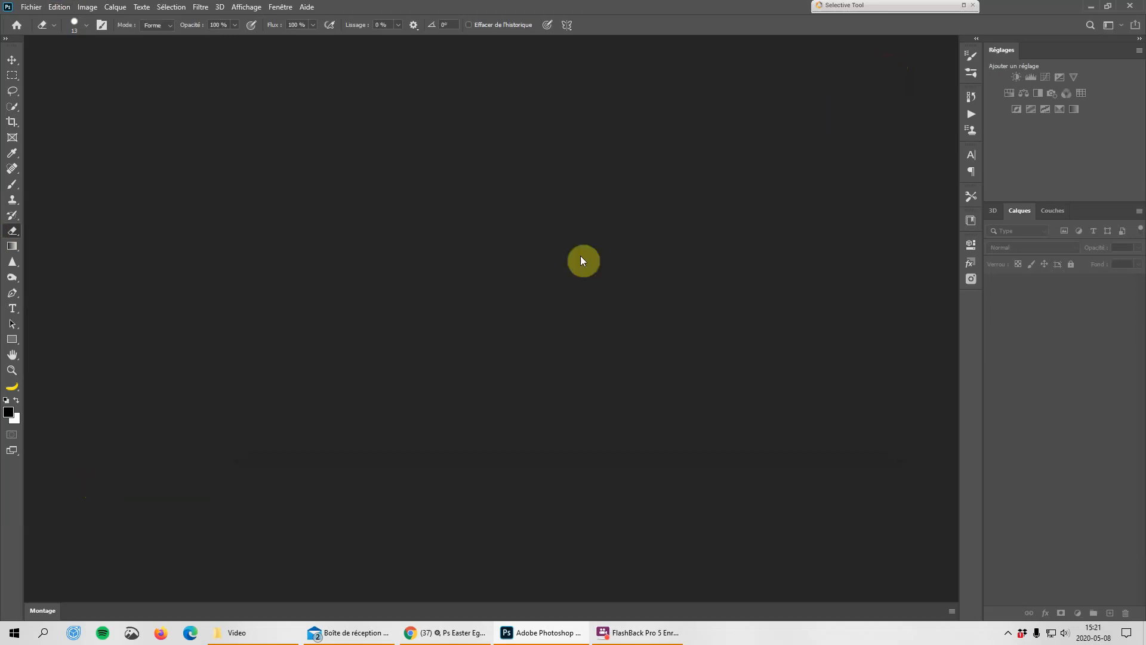
- Open the toolbar customisation and move Outil Rectangle de sélection 1 rangée and 1 colonne to the extra tools
{"action": "left_click", "coordinate": [18, 390]}
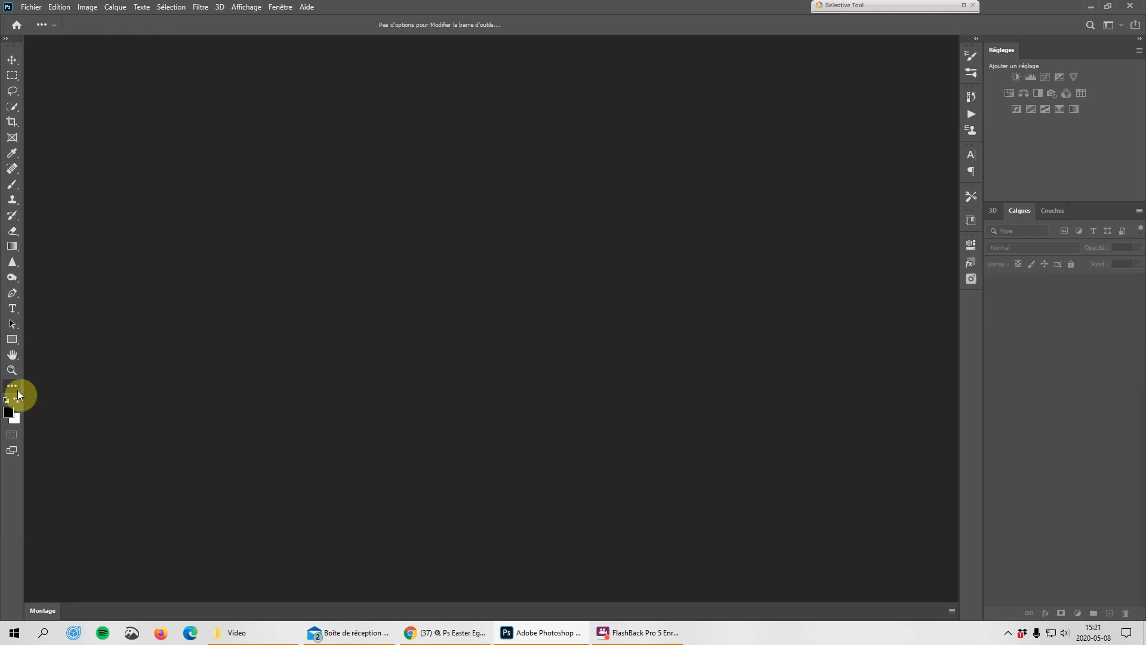
{"action": "left_click", "coordinate": [17, 390]}
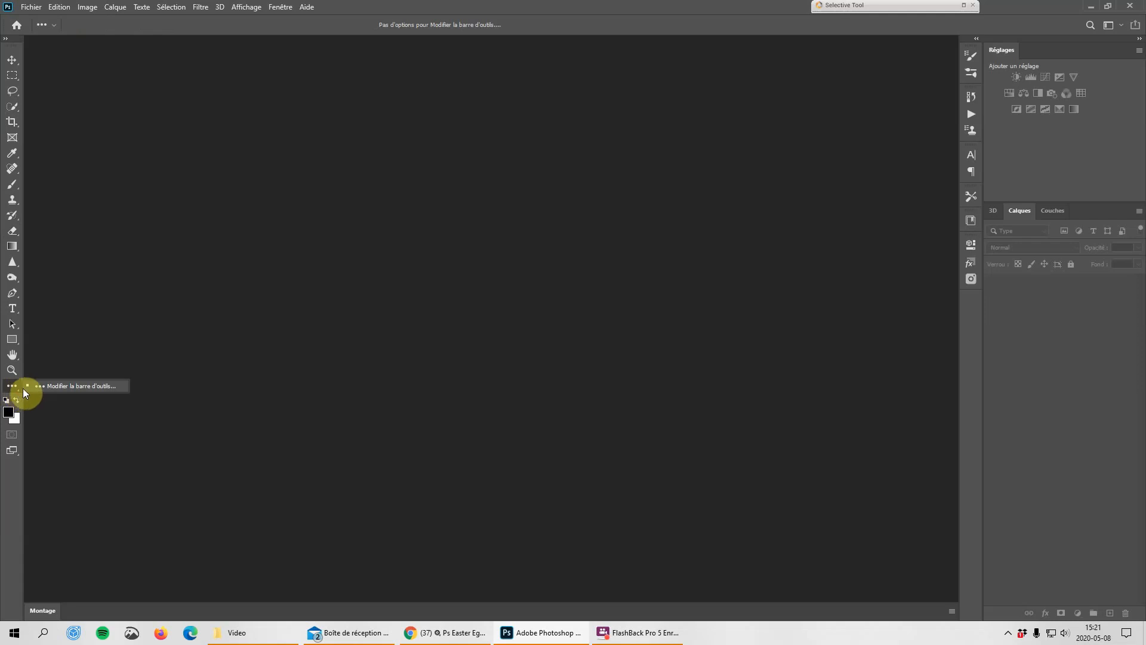
{"action": "left_click", "coordinate": [75, 389]}
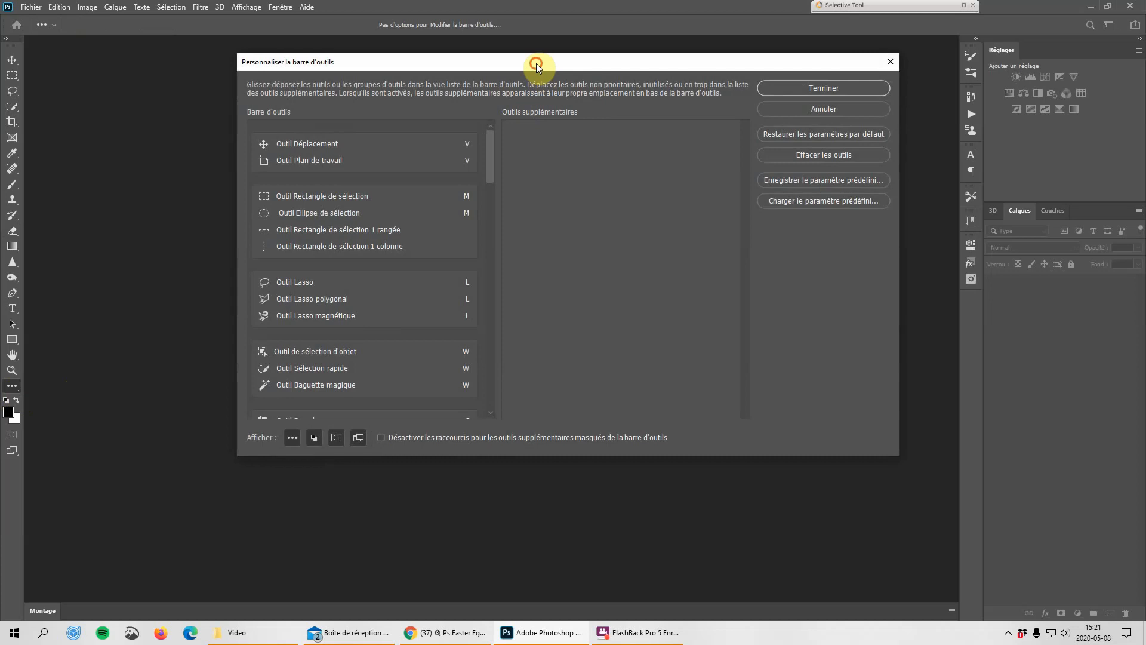
{"action": "left_click_drag", "start_coordinate": [536, 63], "coordinate": [538, 95]}
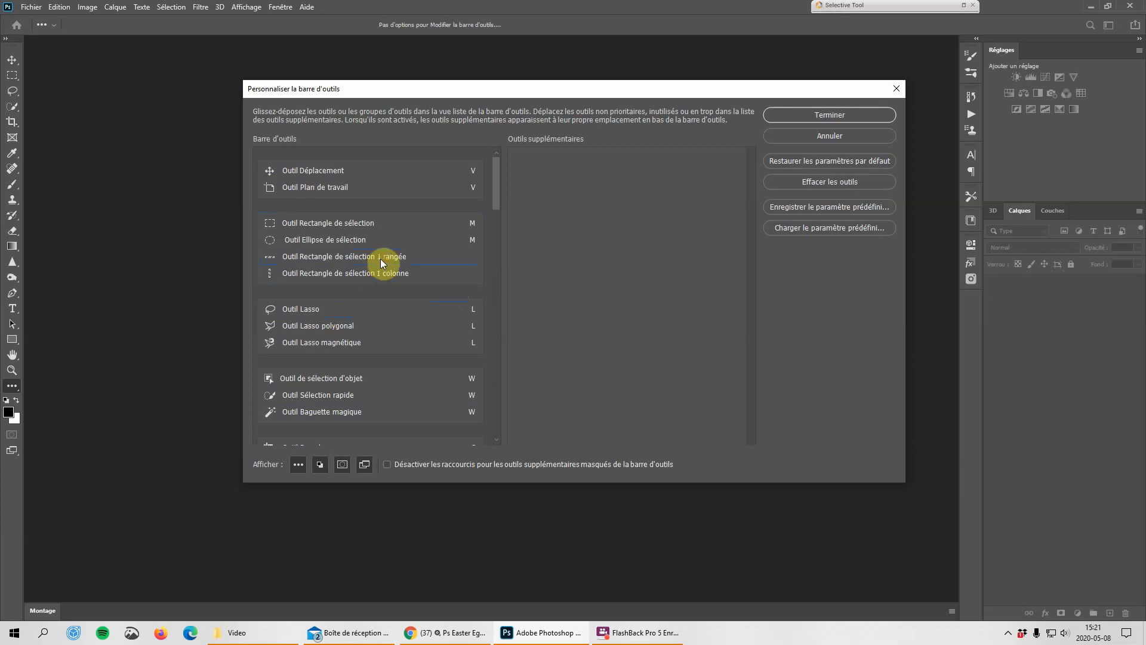
{"action": "left_click_drag", "start_coordinate": [381, 259], "coordinate": [657, 241]}
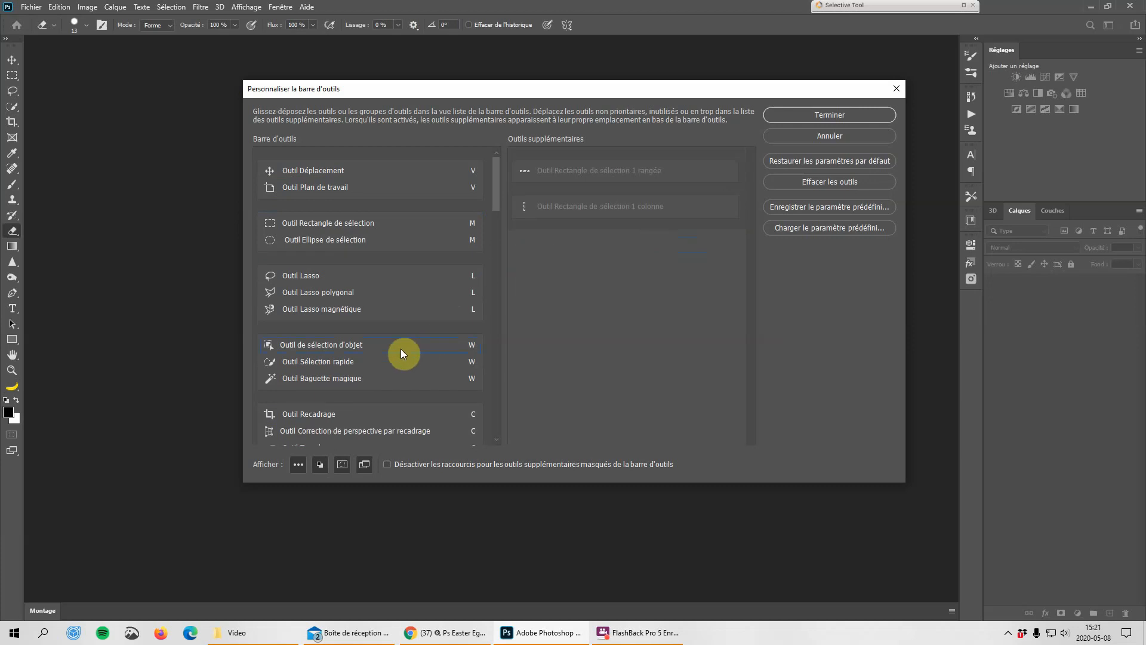
- Move Outil Tranche, Outil Sélection de tranche, Outil Image, Outil Comptage and Outil Annotation to the extra tools
{"action": "scroll", "coordinate": [417, 325], "scroll_direction": "down", "scroll_amount": 5}
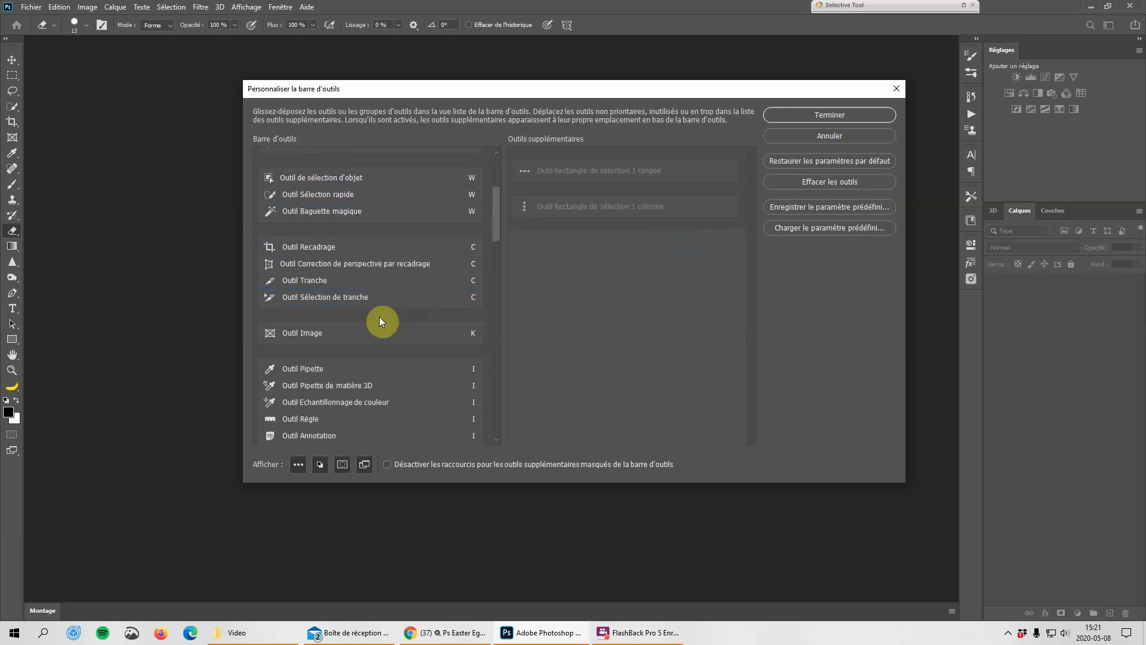
{"action": "left_click_drag", "start_coordinate": [306, 284], "coordinate": [646, 270]}
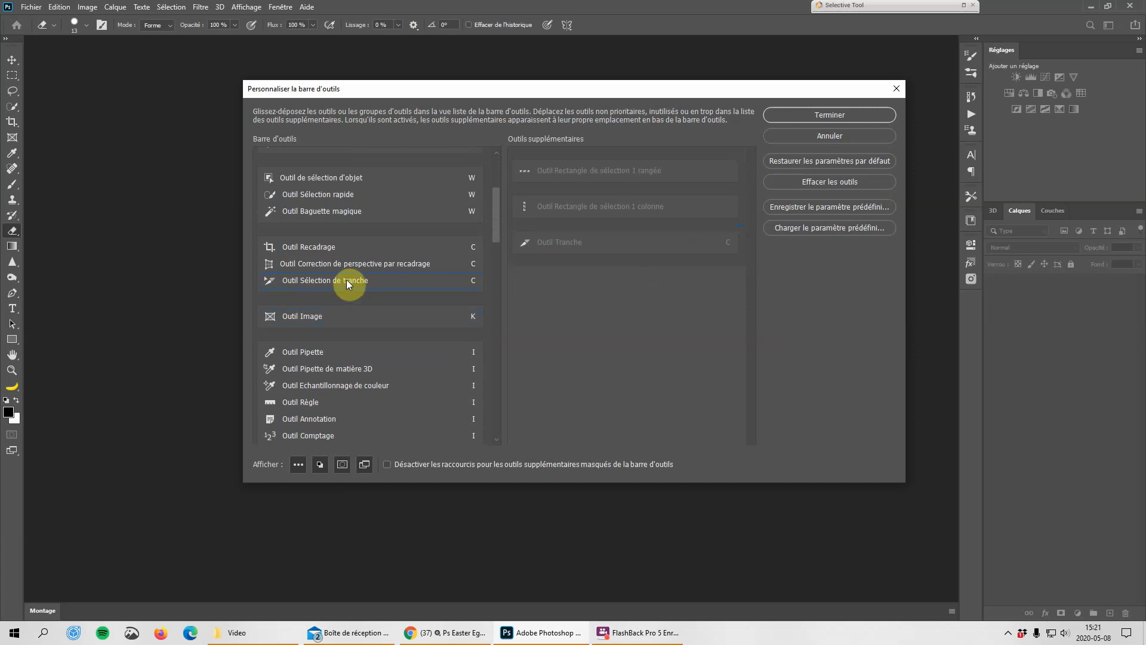
{"action": "left_click_drag", "start_coordinate": [346, 279], "coordinate": [631, 304]}
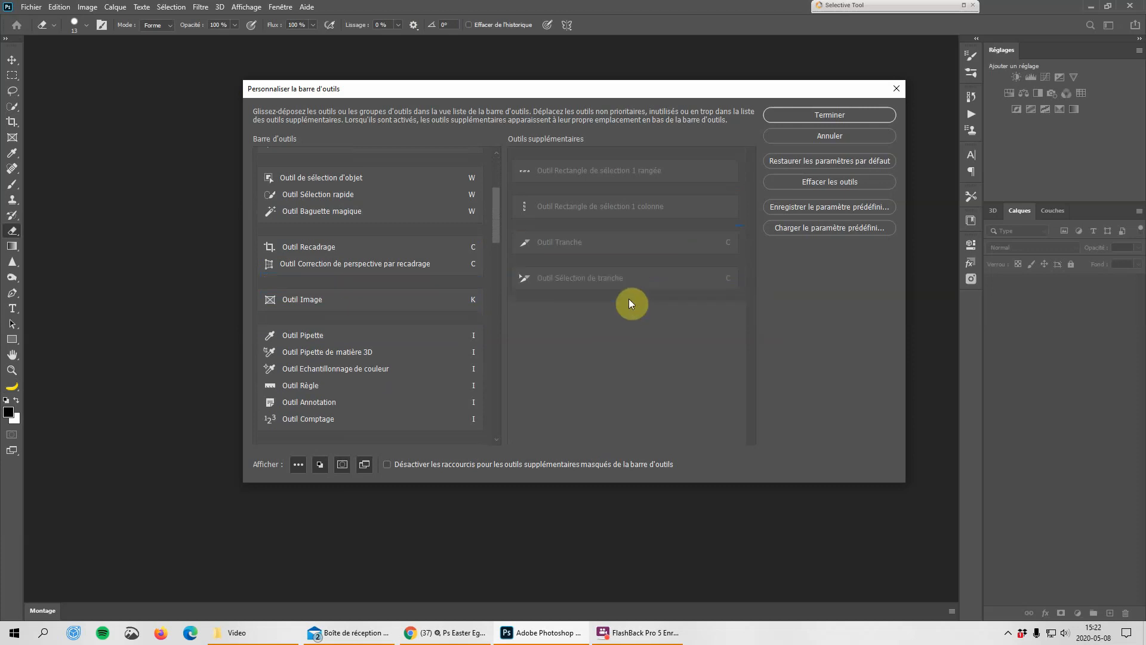
{"action": "left_click_drag", "start_coordinate": [370, 299], "coordinate": [632, 324]}
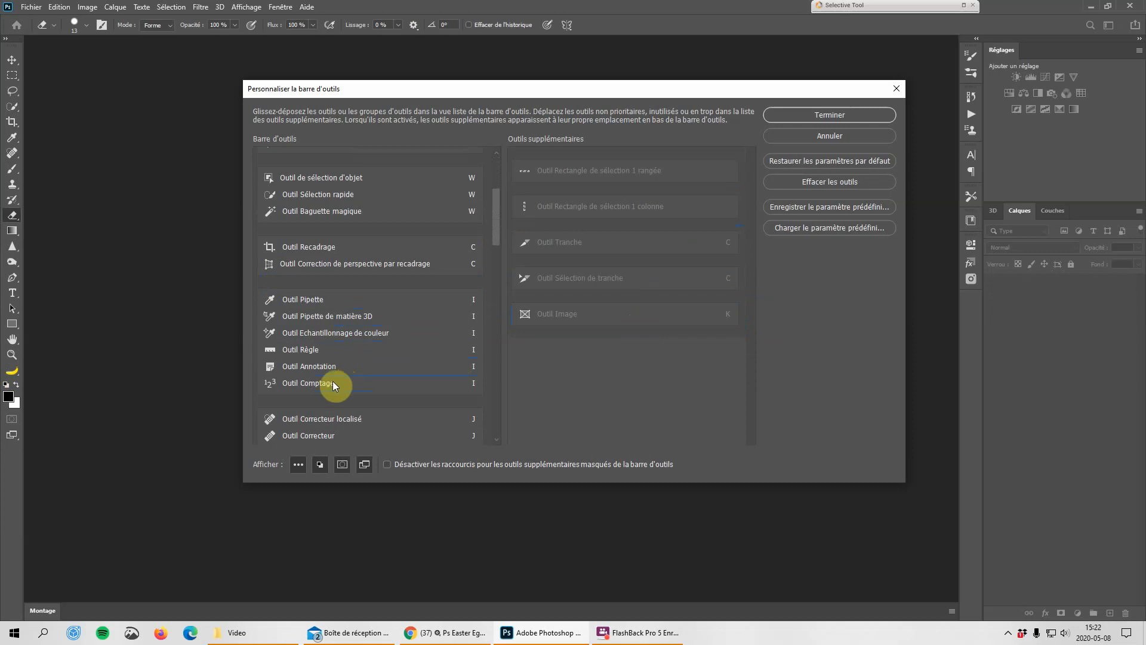
{"action": "left_click_drag", "start_coordinate": [334, 385], "coordinate": [559, 370]}
{"action": "left_click_drag", "start_coordinate": [341, 365], "coordinate": [613, 377]}
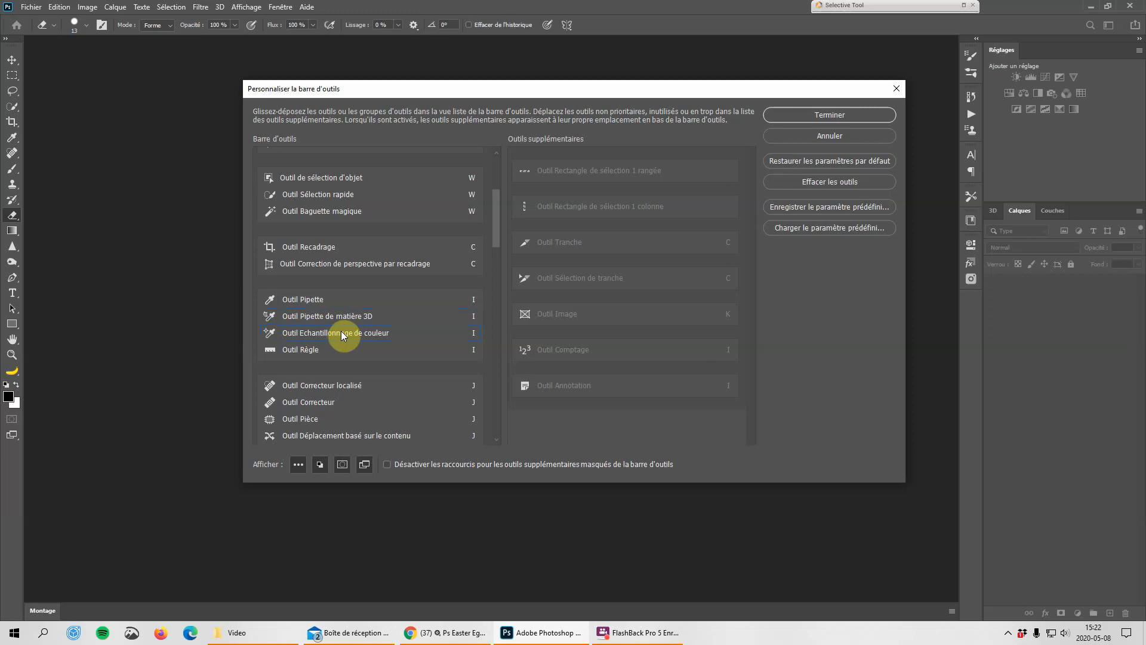
- Move Outil Remplacement de couleur and Outil Pinceau mélangeur from the brush group to the extra tools
{"action": "scroll", "coordinate": [395, 344], "scroll_direction": "down", "scroll_amount": 4}
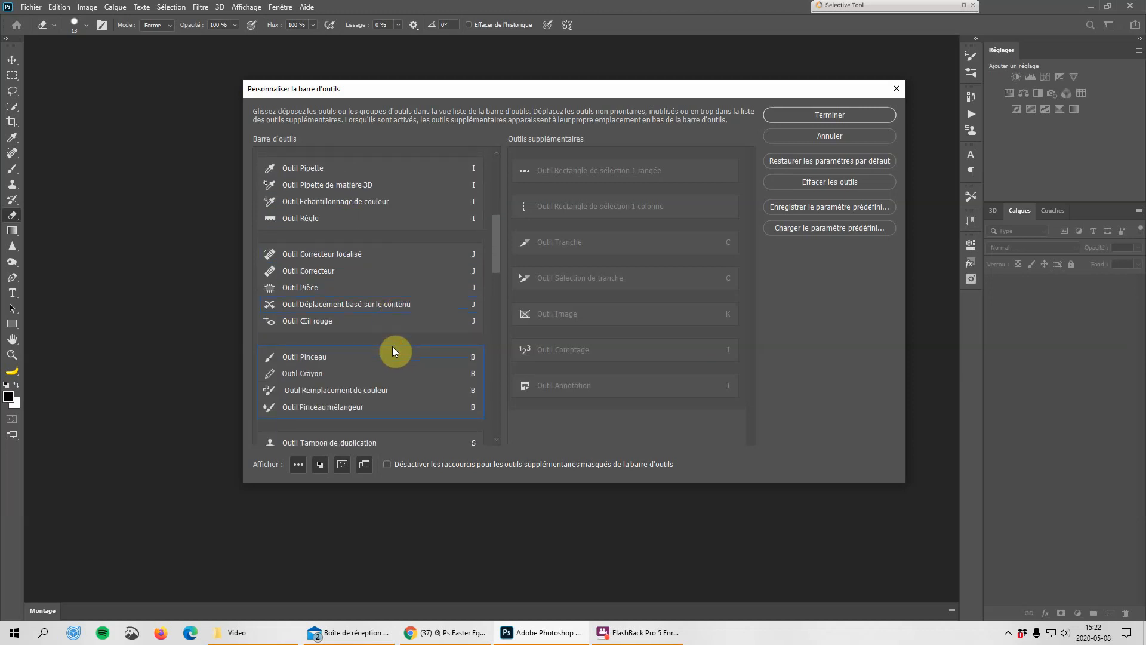
{"action": "scroll", "coordinate": [393, 346], "scroll_direction": "down", "scroll_amount": 3}
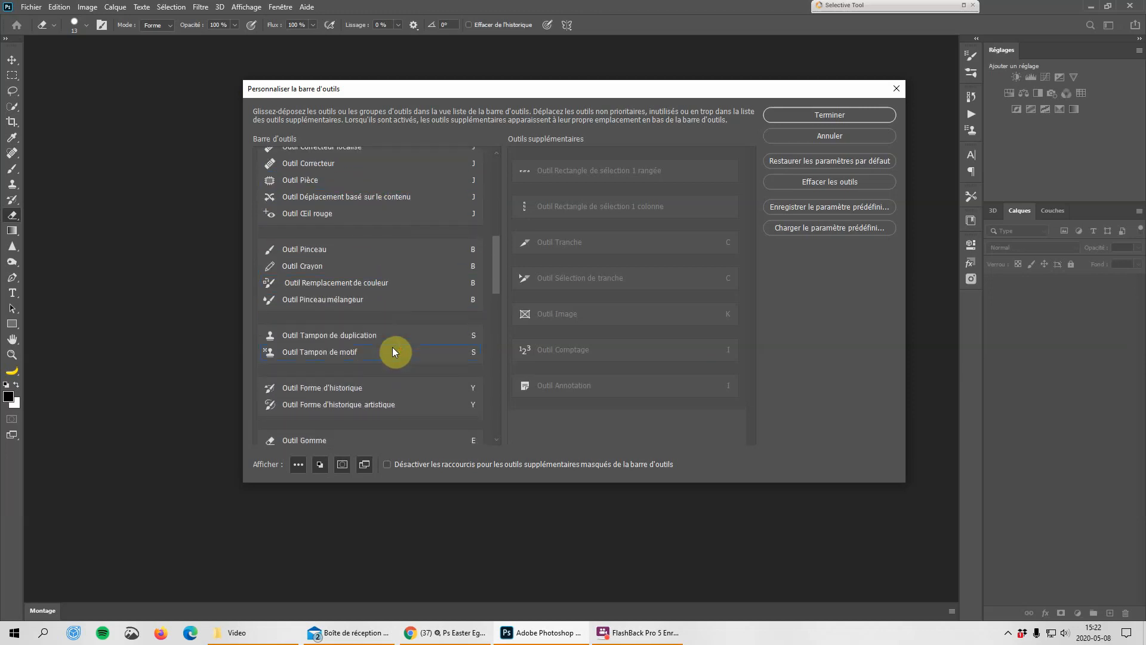
{"action": "left_click_drag", "start_coordinate": [324, 282], "coordinate": [568, 397]}
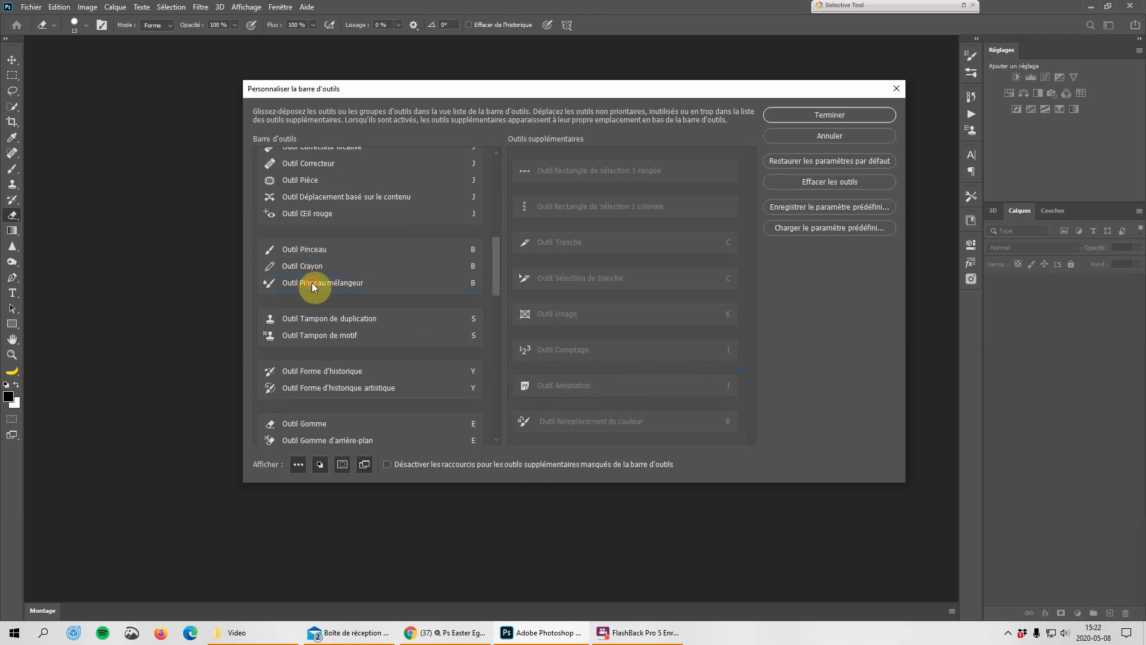
{"action": "left_click_drag", "start_coordinate": [312, 282], "coordinate": [626, 406]}
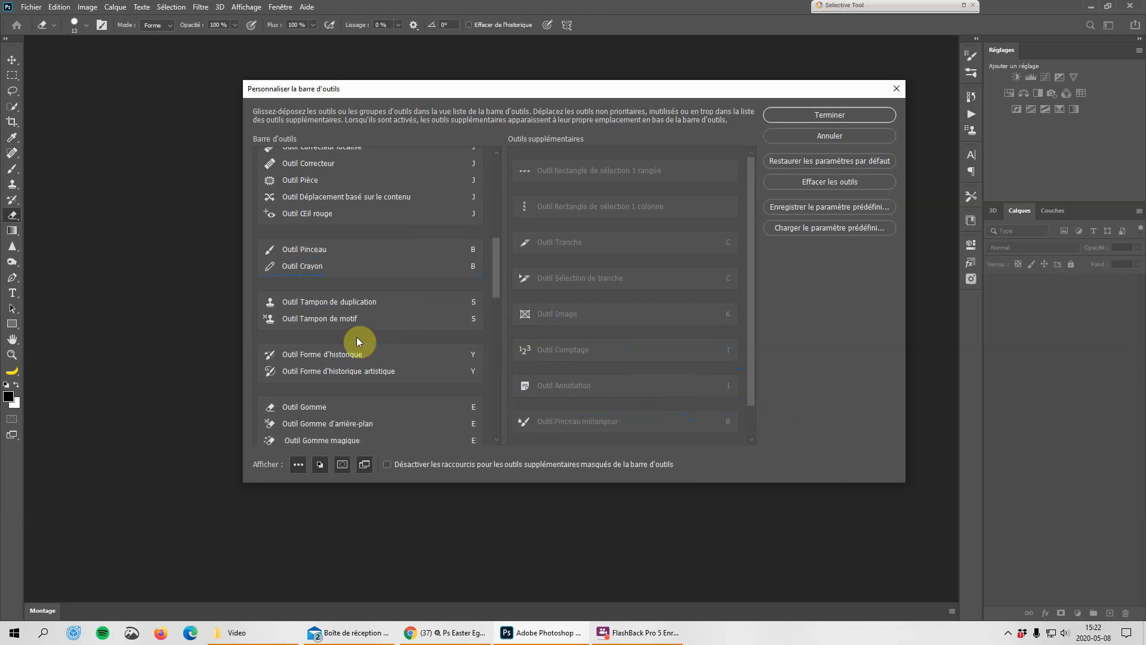
- Move Outil Dépôt de matière 3D, Outil Goutte d'eau, Outil Netteté, Outil Doigt and Outil Eponge to the extra tools
{"action": "scroll", "coordinate": [375, 416], "scroll_direction": "down", "scroll_amount": 2}
{"action": "scroll", "coordinate": [375, 417], "scroll_direction": "down", "scroll_amount": 2}
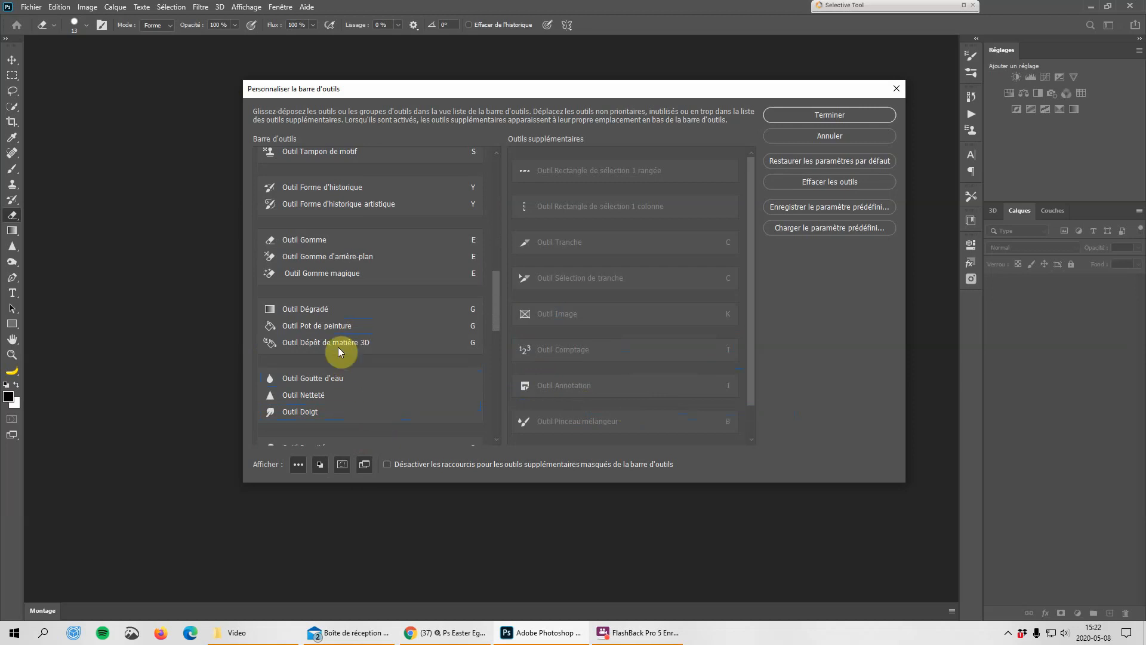
{"action": "mouse_move", "coordinate": [338, 347]}
{"action": "left_mouse_down"}
{"action": "mouse_move", "coordinate": [637, 397]}
{"action": "mouse_move", "coordinate": [625, 390]}
{"action": "left_mouse_up"}
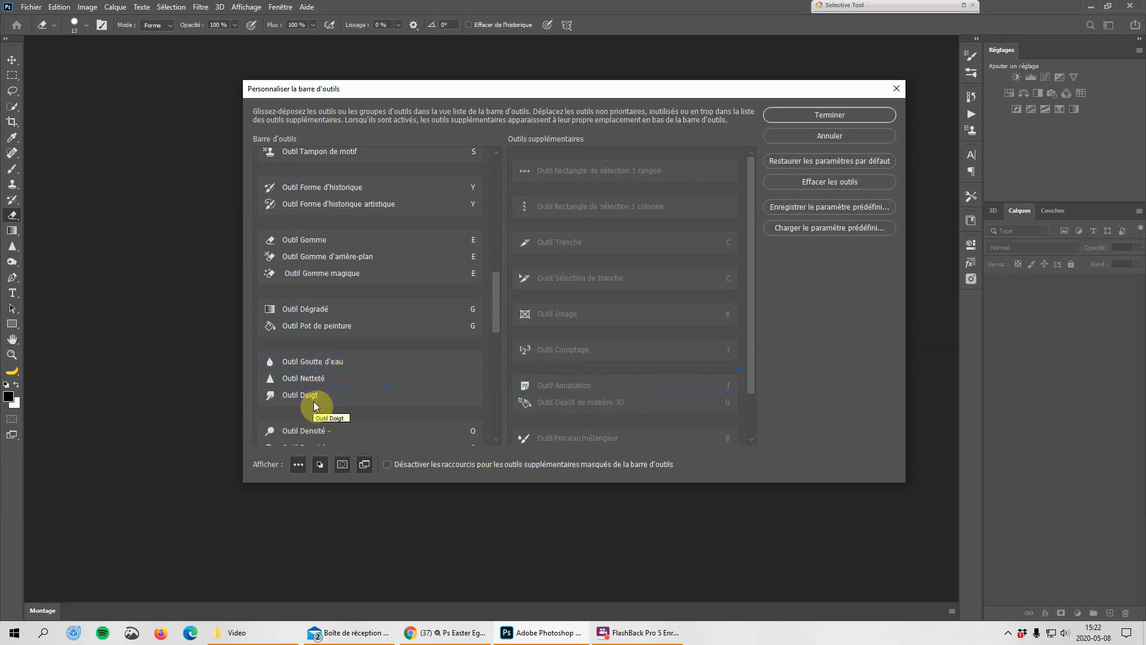
{"action": "mouse_move", "coordinate": [326, 361]}
{"action": "left_mouse_down"}
{"action": "mouse_move", "coordinate": [489, 386]}
{"action": "mouse_move", "coordinate": [449, 391]}
{"action": "left_mouse_up"}
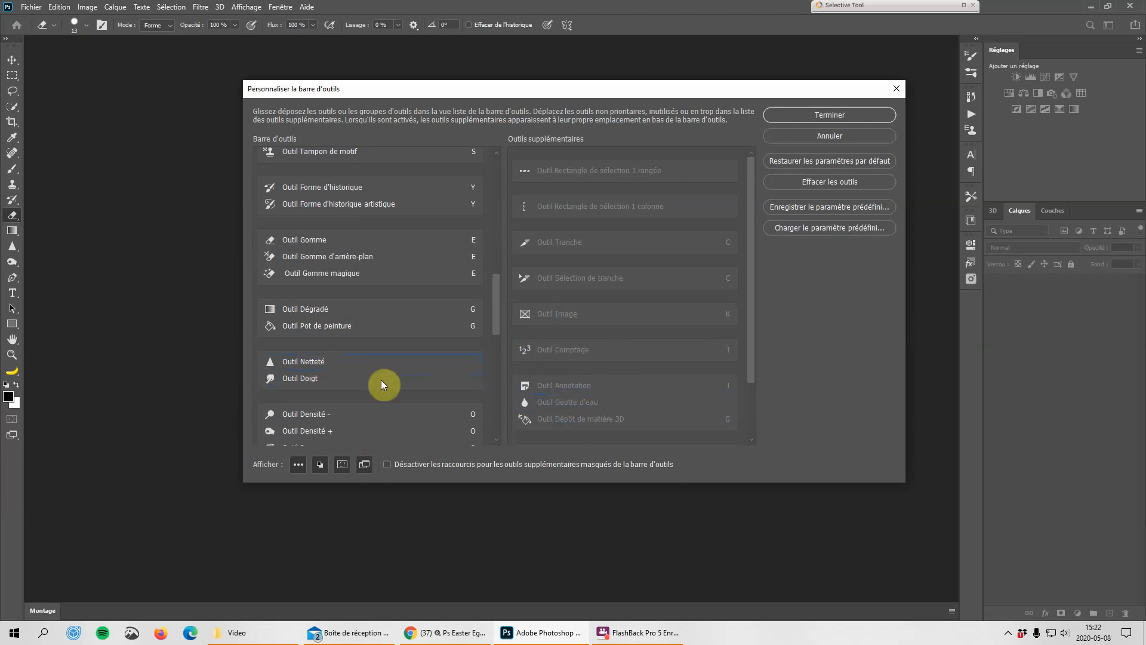
{"action": "mouse_move", "coordinate": [317, 363]}
{"action": "left_mouse_down"}
{"action": "mouse_move", "coordinate": [556, 384]}
{"action": "mouse_move", "coordinate": [537, 382]}
{"action": "left_mouse_up"}
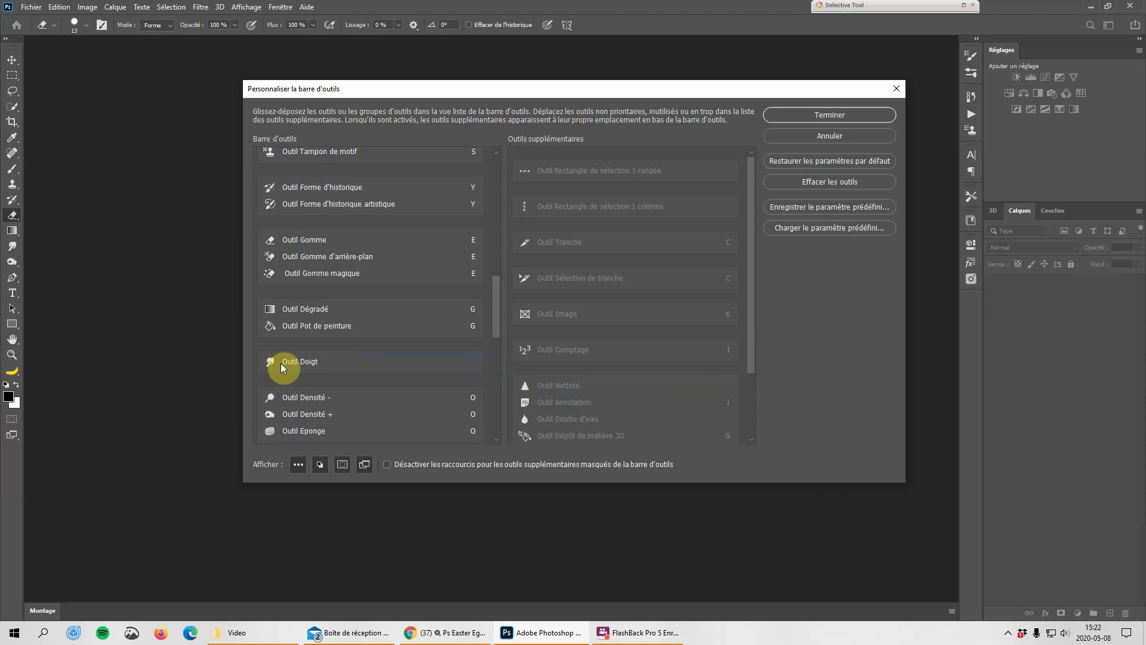
{"action": "left_click_drag", "start_coordinate": [366, 368], "coordinate": [567, 366]}
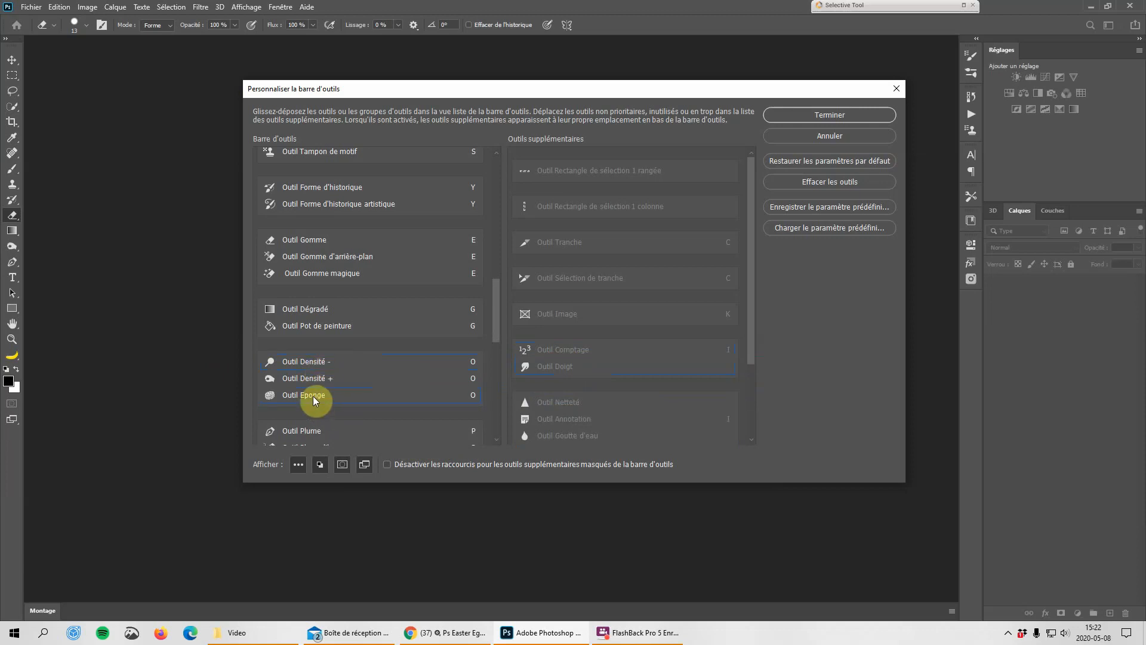
{"action": "left_click_drag", "start_coordinate": [313, 395], "coordinate": [592, 397]}
- Move Outil Masque de texte vertical and Outil Masque de texte horizontal to the extra tools
{"action": "scroll", "coordinate": [400, 421], "scroll_direction": "down", "scroll_amount": 1}
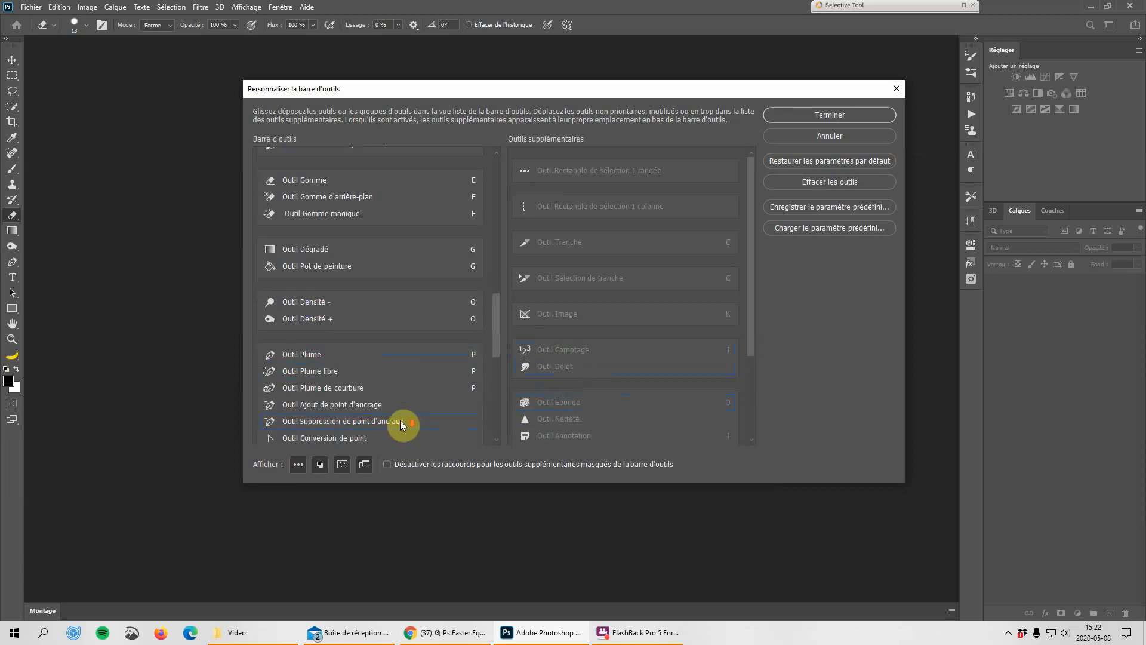
{"action": "scroll", "coordinate": [345, 399], "scroll_direction": "down", "scroll_amount": 3}
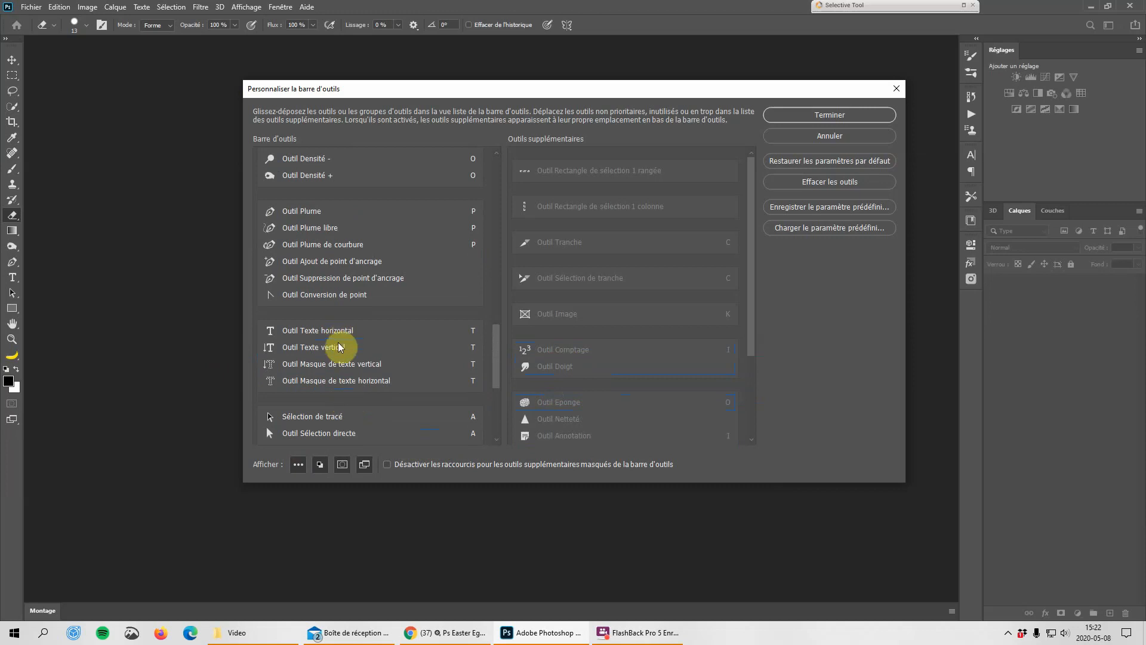
{"action": "left_click_drag", "start_coordinate": [343, 369], "coordinate": [567, 379]}
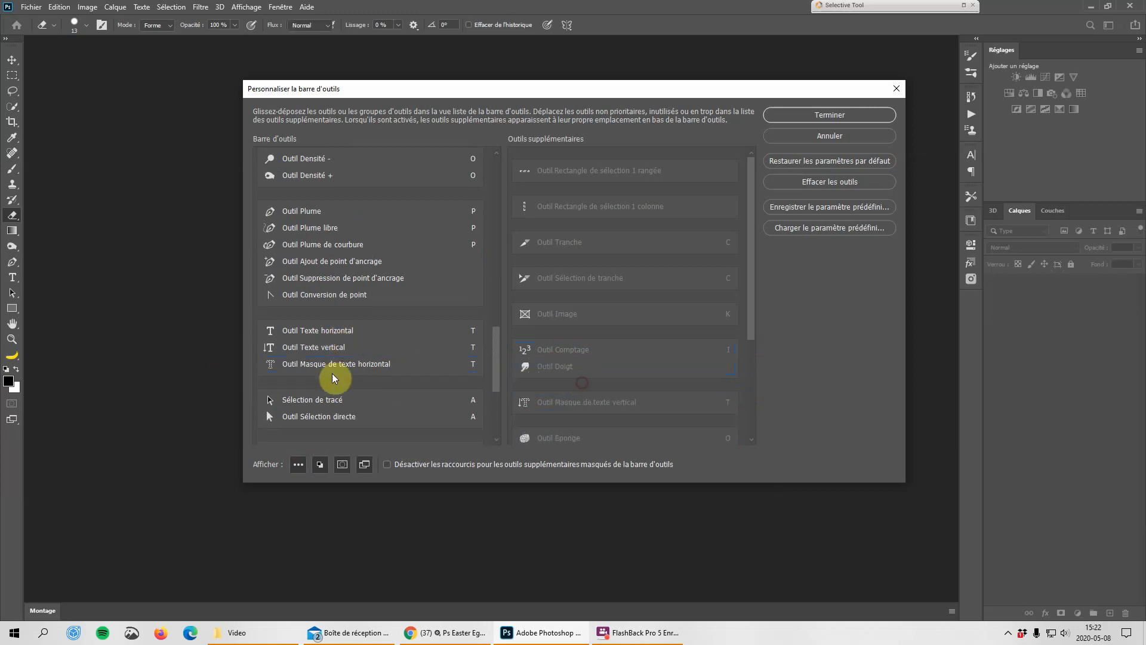
{"action": "left_click_drag", "start_coordinate": [327, 366], "coordinate": [561, 400]}
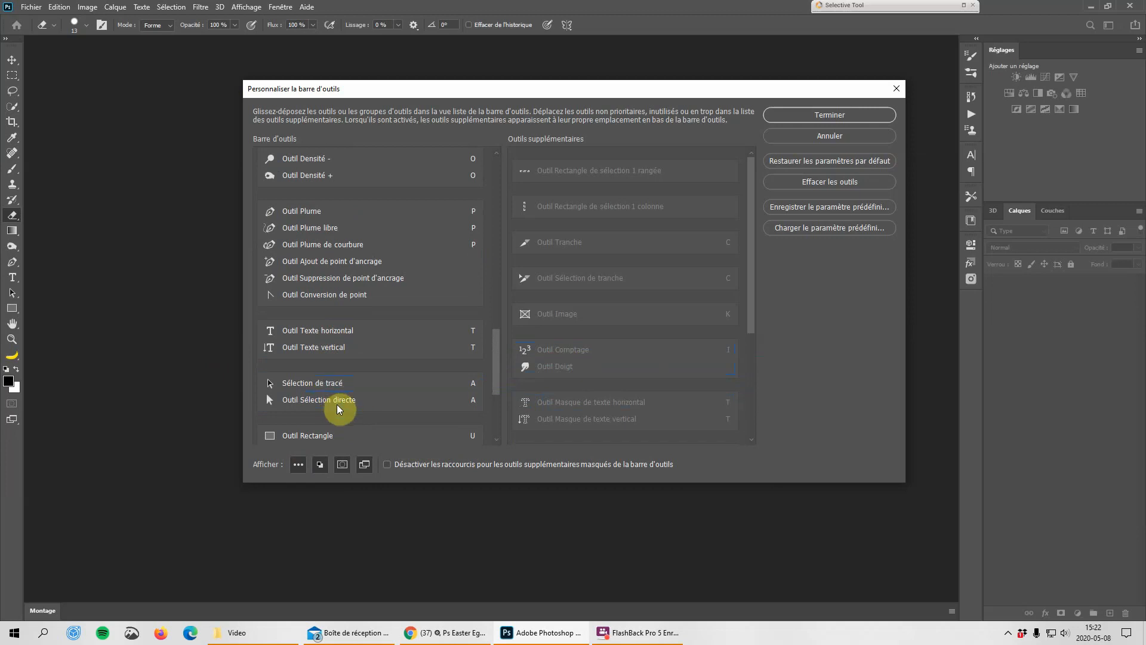
- Move Outil Main and Outil Rotation de l'affichage from the toolbar list to the extra tools
{"action": "scroll", "coordinate": [349, 404], "scroll_direction": "down", "scroll_amount": 4}
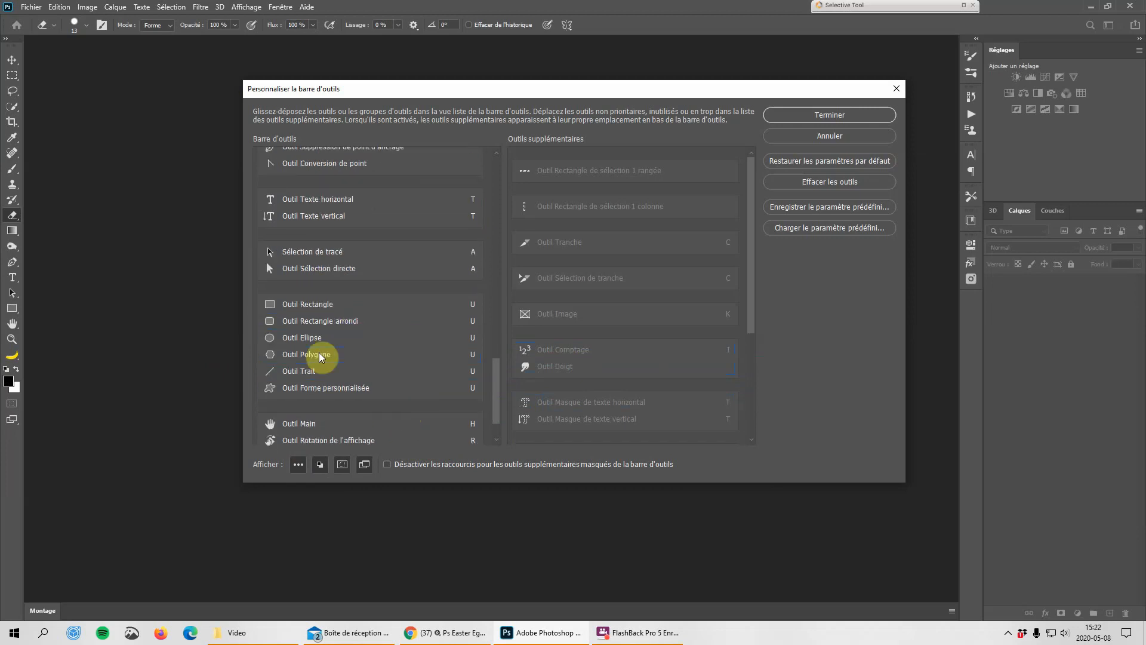
{"action": "left_click_drag", "start_coordinate": [321, 357], "coordinate": [300, 357]}
{"action": "left_click_drag", "start_coordinate": [335, 406], "coordinate": [392, 411]}
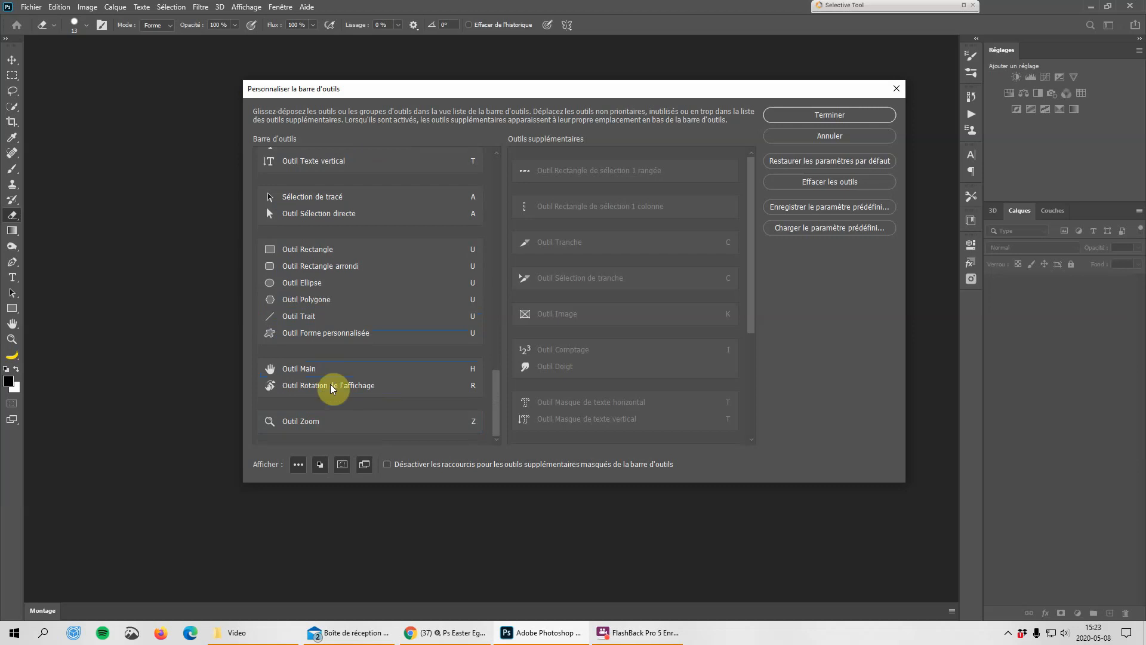
{"action": "left_click_drag", "start_coordinate": [307, 375], "coordinate": [561, 388]}
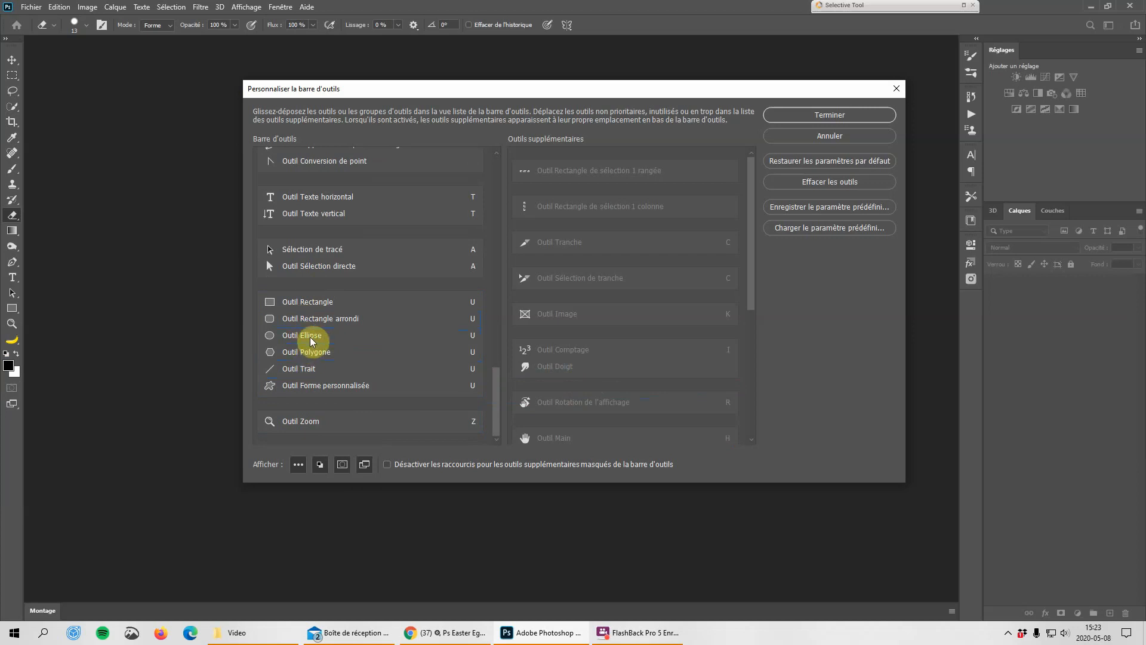
- Place Outil Ellipse directly below Outil Rectangle, and try Outil Zoom in the path selection group before returning it to its own group
{"action": "left_click_drag", "start_coordinate": [311, 332], "coordinate": [320, 300]}
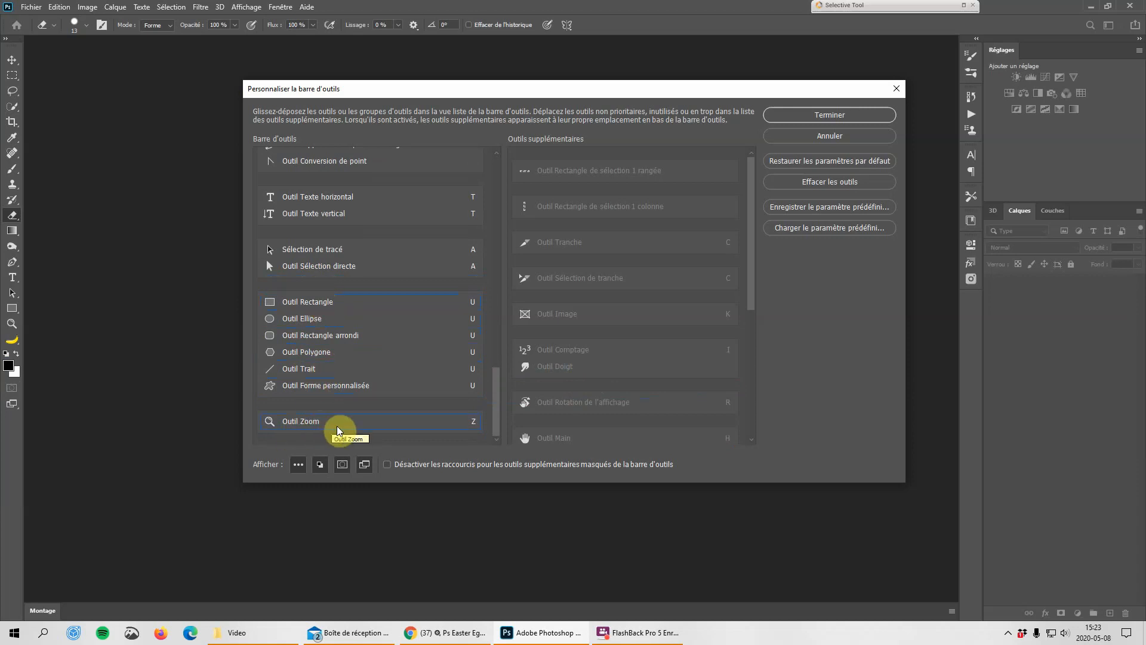
{"action": "left_click_drag", "start_coordinate": [336, 425], "coordinate": [330, 268]}
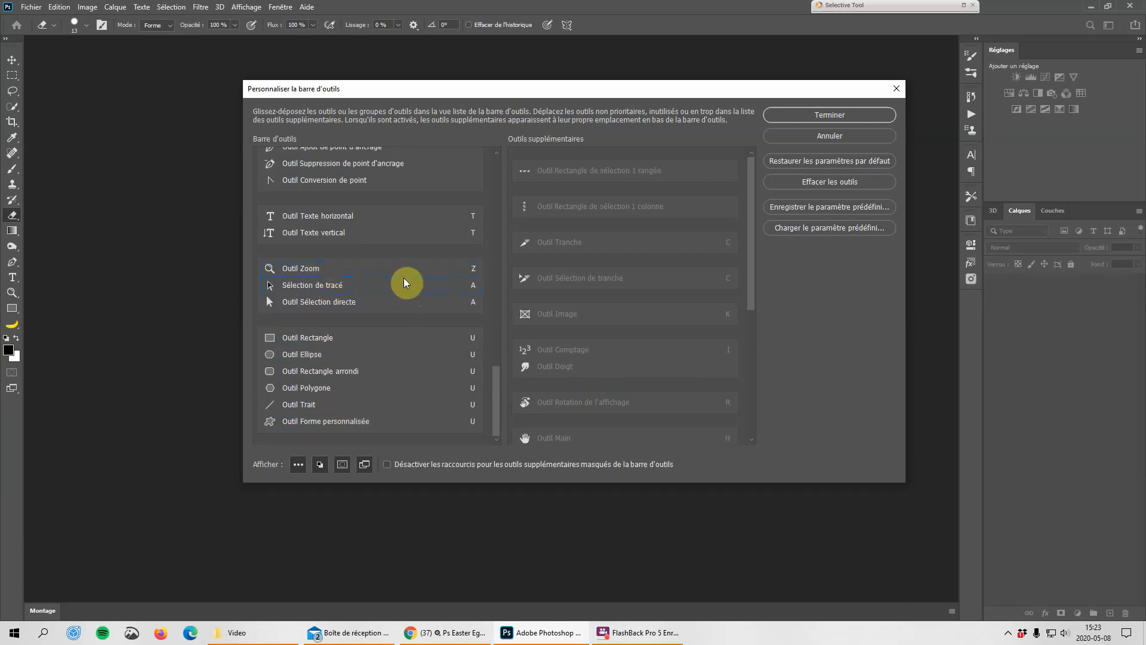
{"action": "left_click_drag", "start_coordinate": [385, 267], "coordinate": [389, 448]}
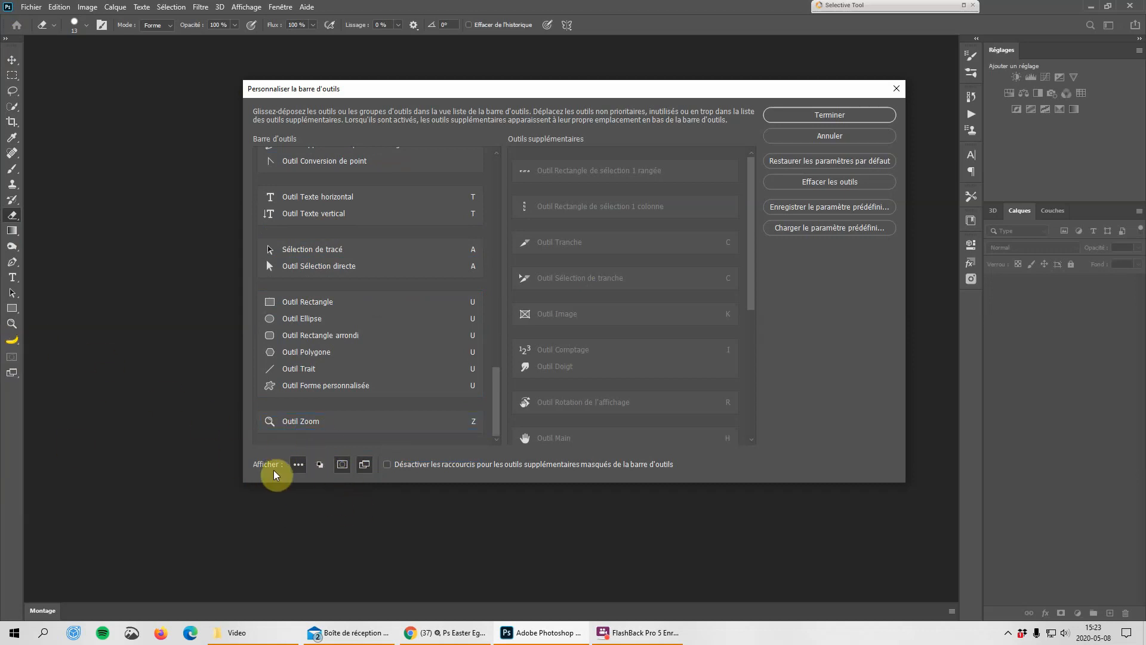
- Hide all four optional toolbar controls: extra tools, foreground and background colours, Quick Mask mode and screen mode
{"action": "left_click", "coordinate": [320, 465]}
{"action": "left_click", "coordinate": [298, 465]}
{"action": "left_click", "coordinate": [320, 465]}
{"action": "left_click", "coordinate": [342, 465]}
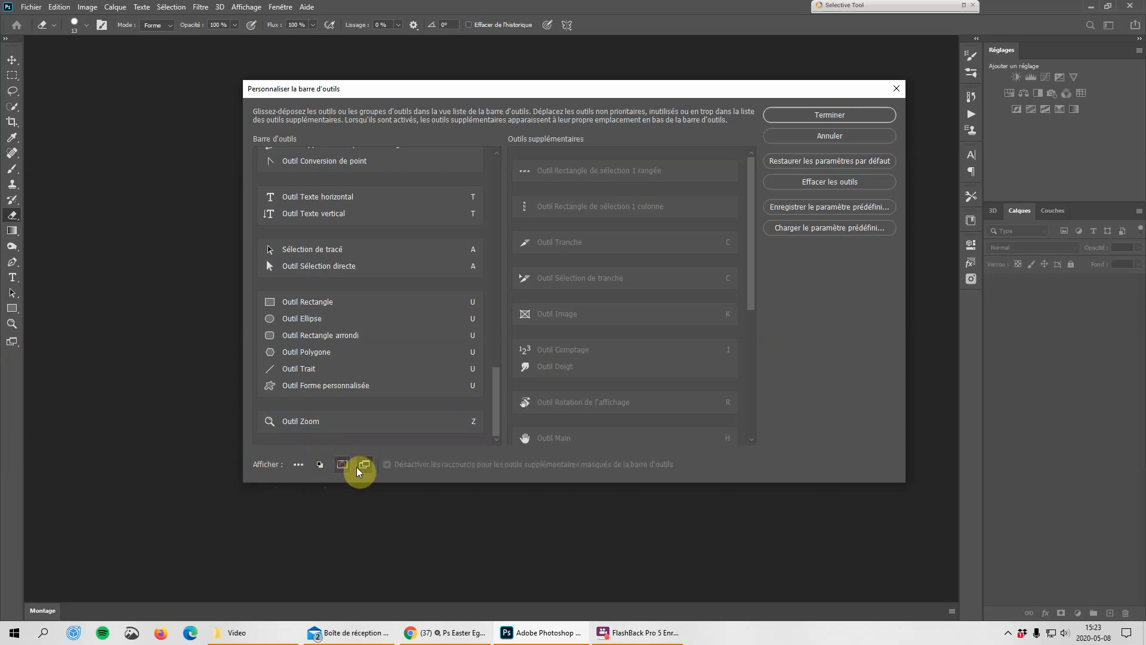
{"action": "left_click", "coordinate": [364, 465]}
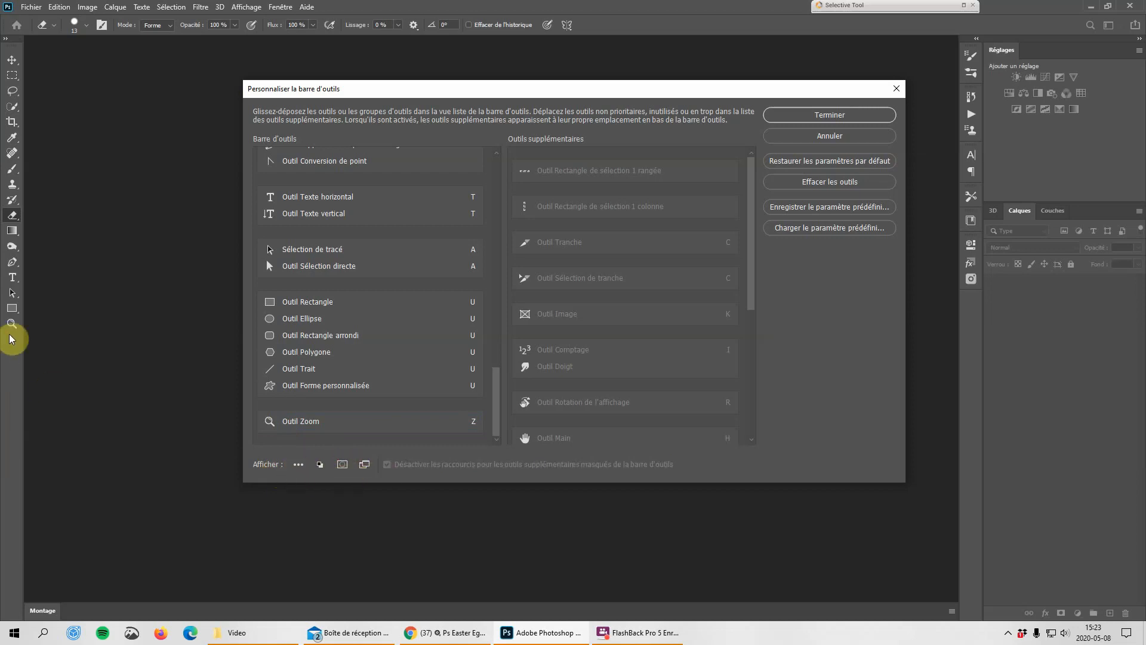
- Show the extra tools, foreground and background colours, Quick Mask mode and screen mode controls in the toolbar
{"action": "left_click", "coordinate": [299, 465]}
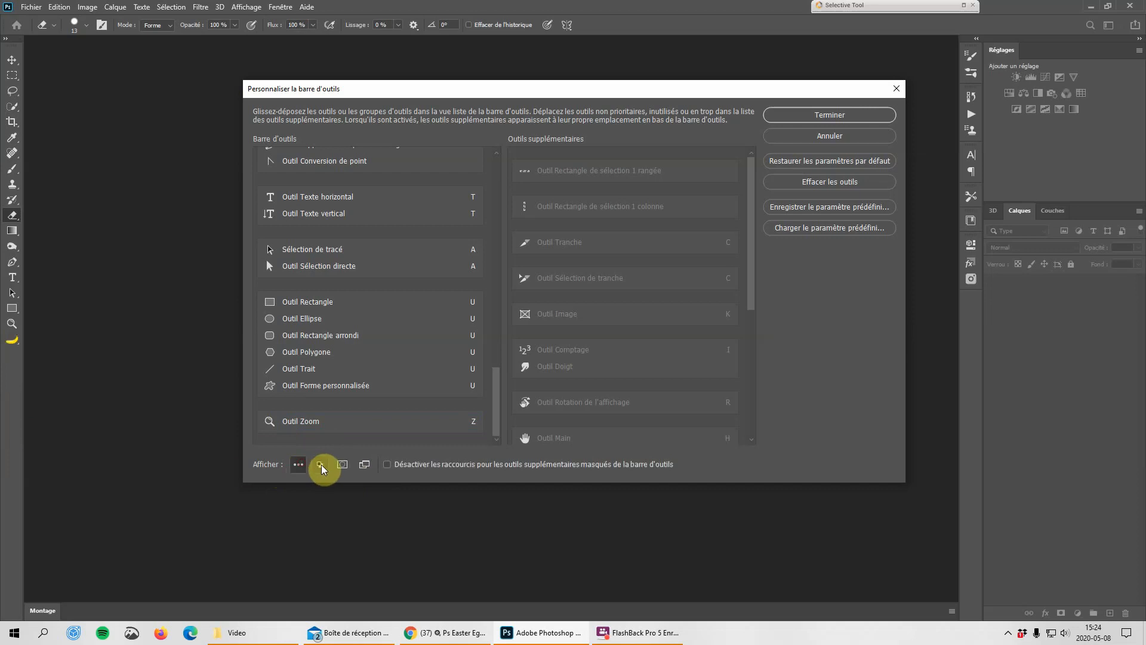
{"action": "left_click", "coordinate": [320, 465]}
{"action": "left_click", "coordinate": [342, 464]}
{"action": "left_click", "coordinate": [365, 466]}
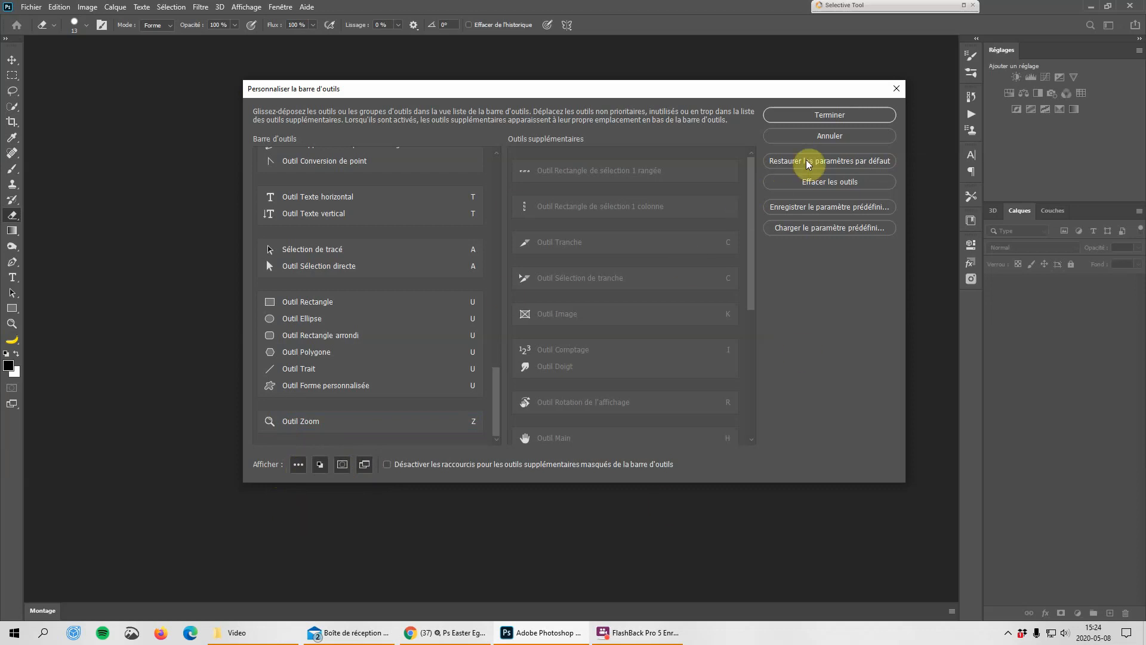
- Check where a custom toolbar preset gets saved, and leave the save dialog without saving
{"action": "left_click", "coordinate": [829, 208]}
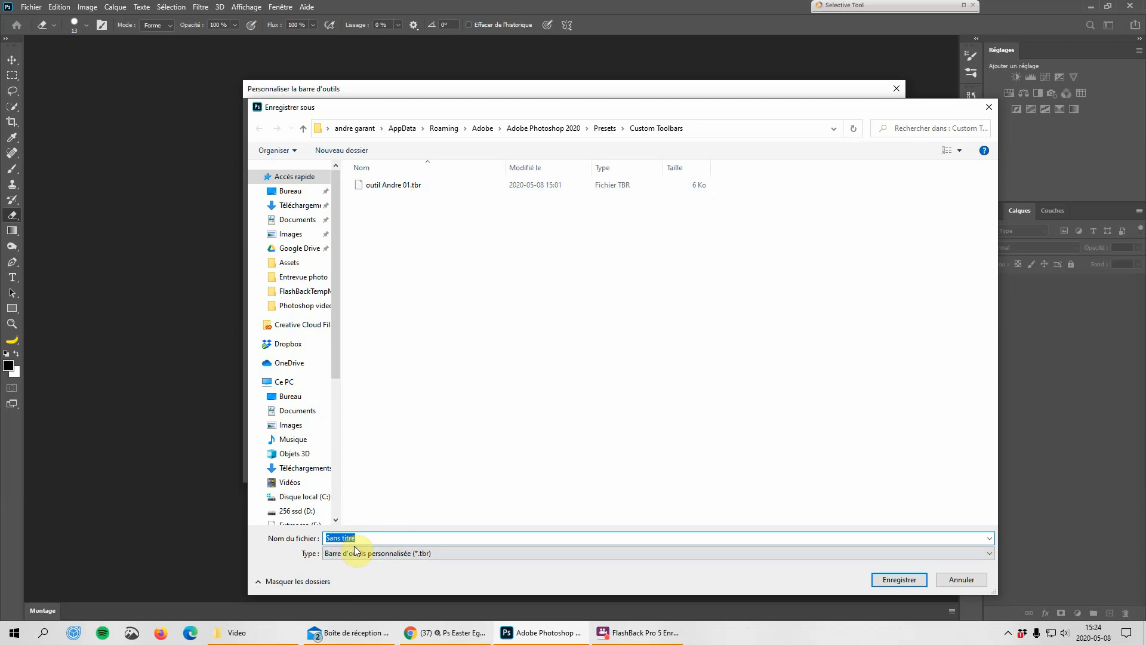
{"action": "left_click", "coordinate": [990, 107]}
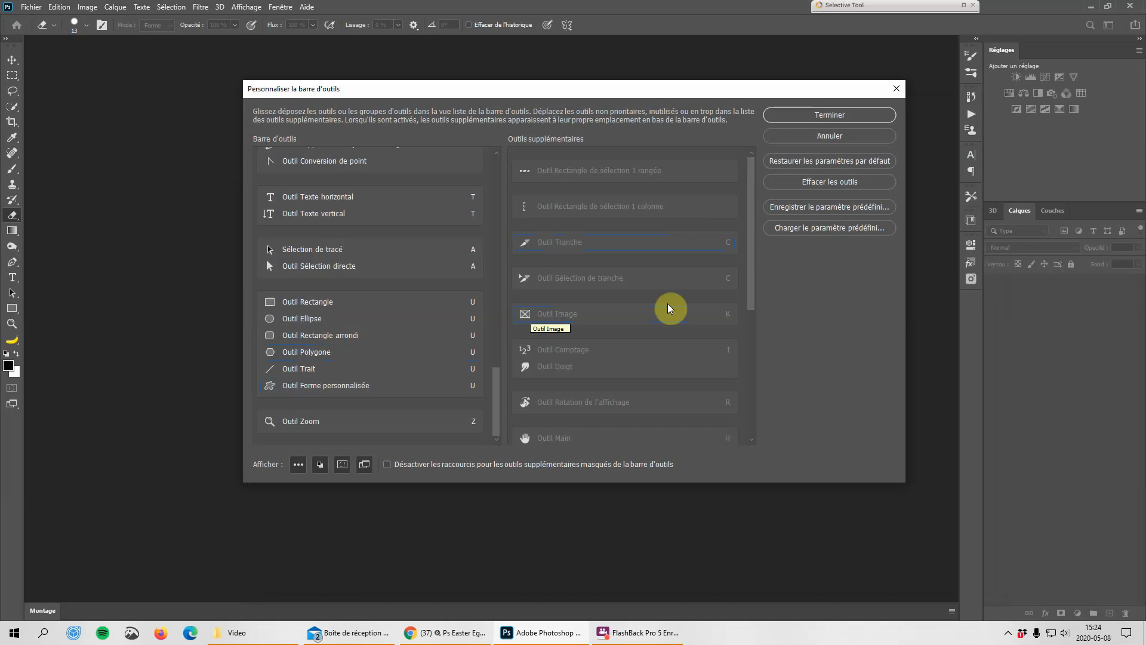
- Load the existing .tbr preset from the Custom Toolbars folder and accept the toolbar customisation
{"action": "left_click", "coordinate": [842, 229]}
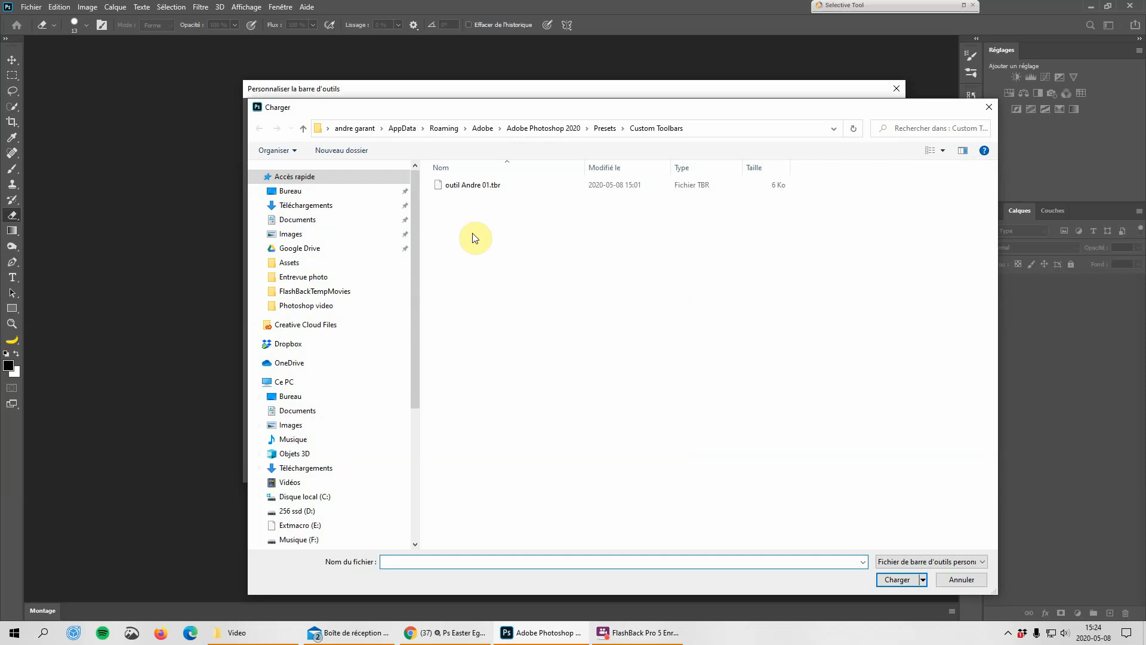
{"action": "double_click", "coordinate": [466, 185]}
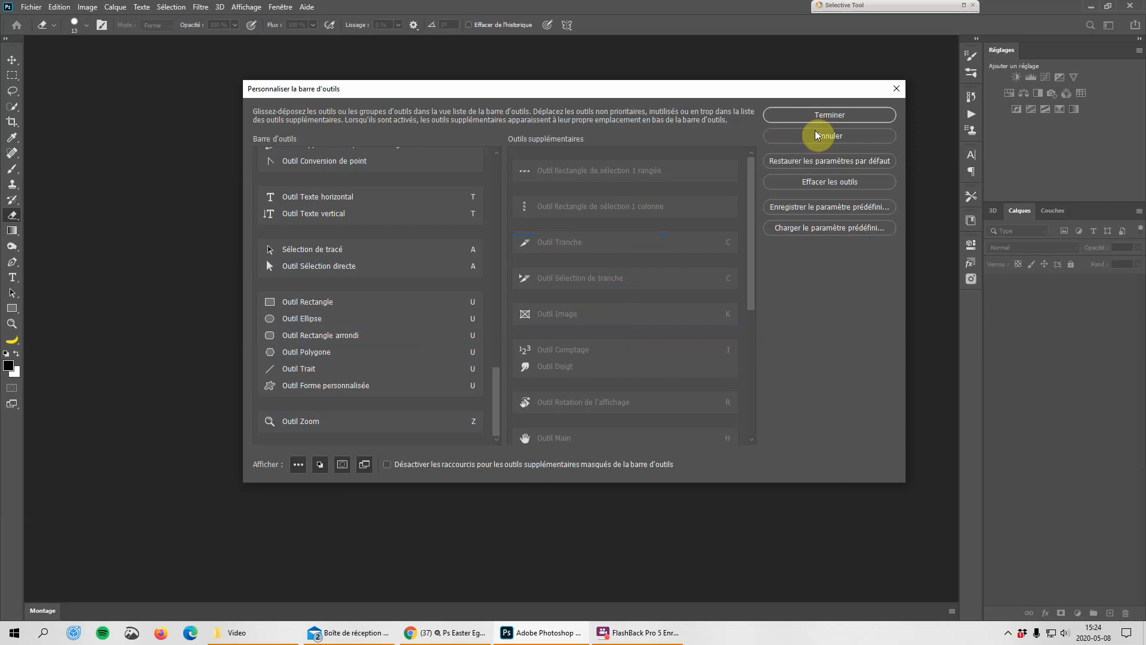
{"action": "left_click", "coordinate": [844, 113]}
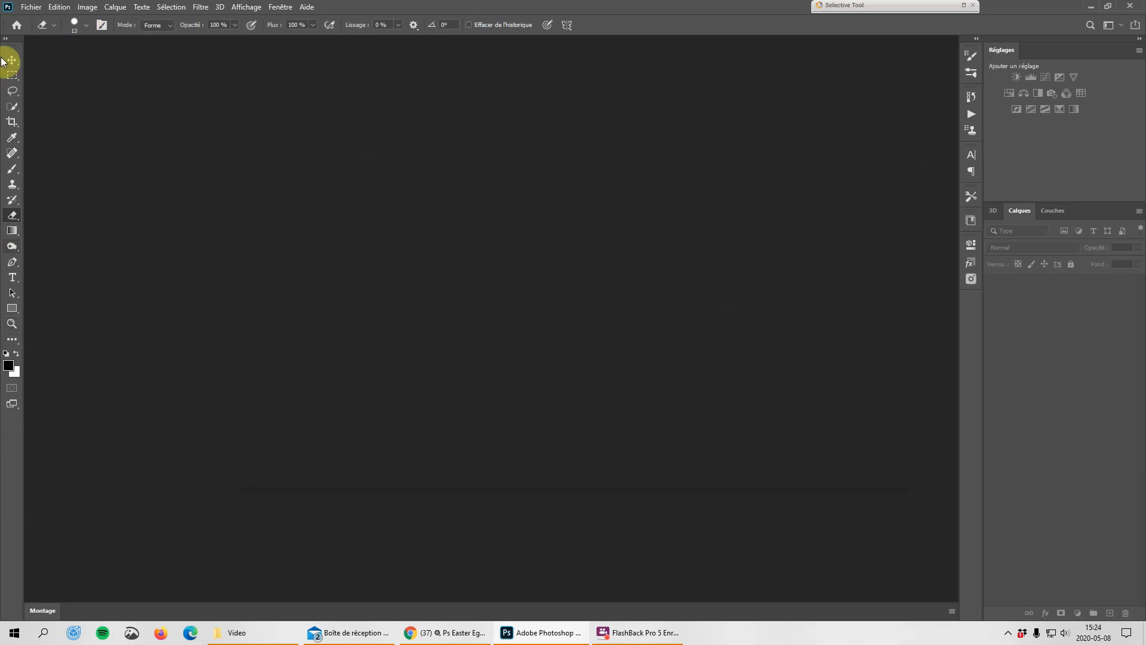
- Review the Outil Densité + group and the extra tools list, including the toolbar customisation dialog opened from that list
{"action": "left_click", "coordinate": [18, 251]}
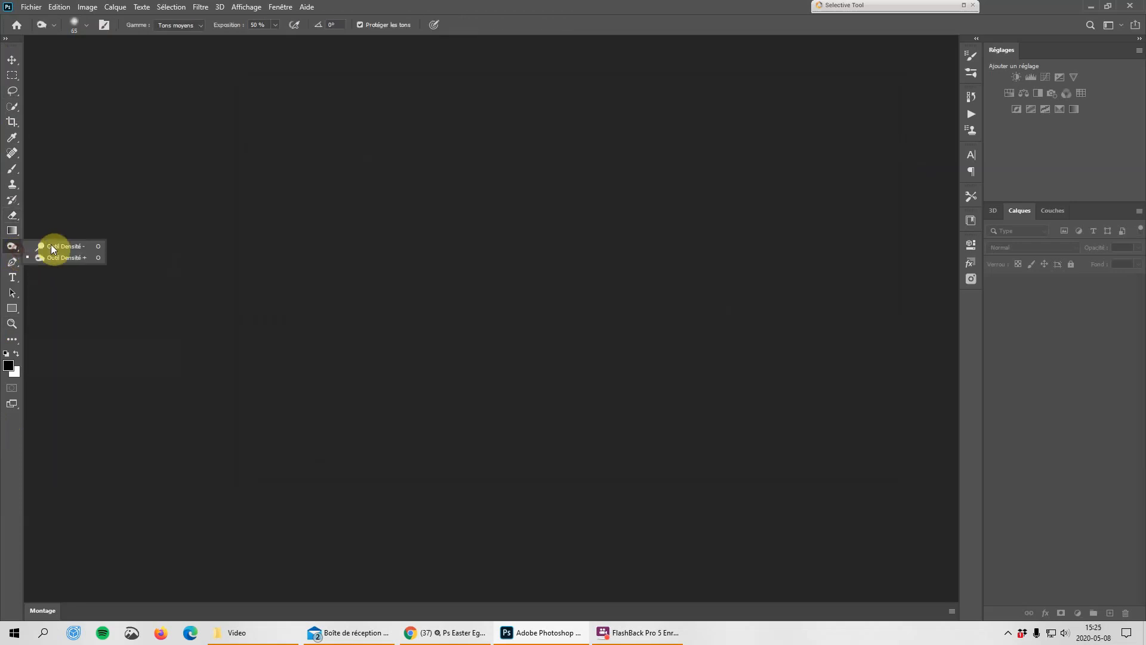
{"action": "left_click", "coordinate": [15, 247]}
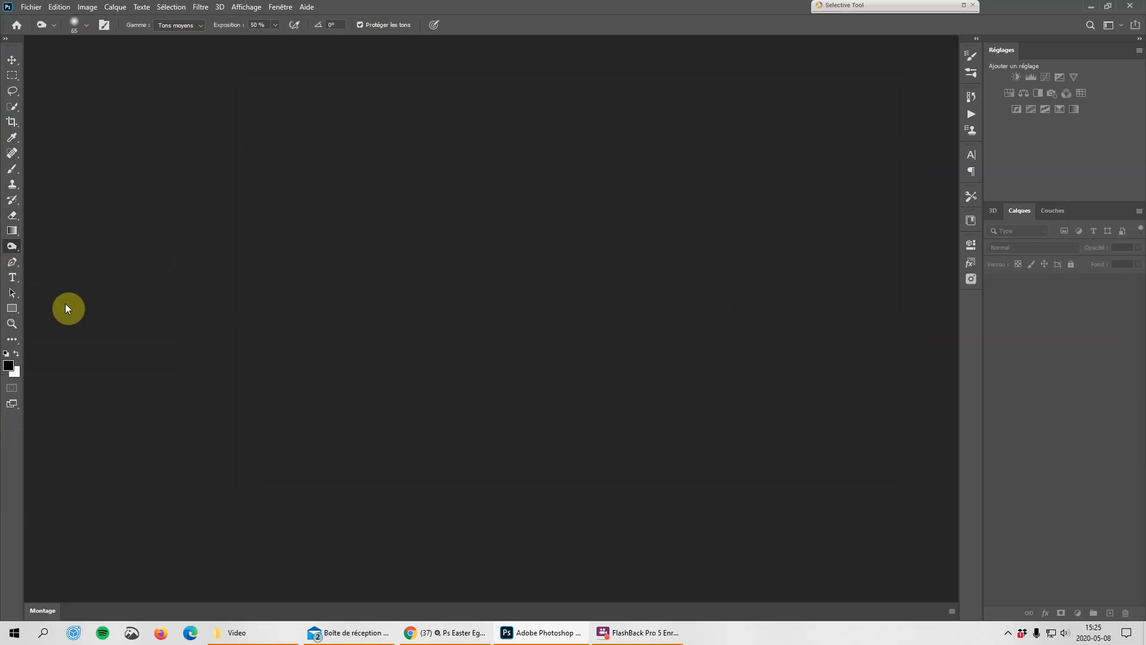
{"action": "left_click", "coordinate": [17, 342]}
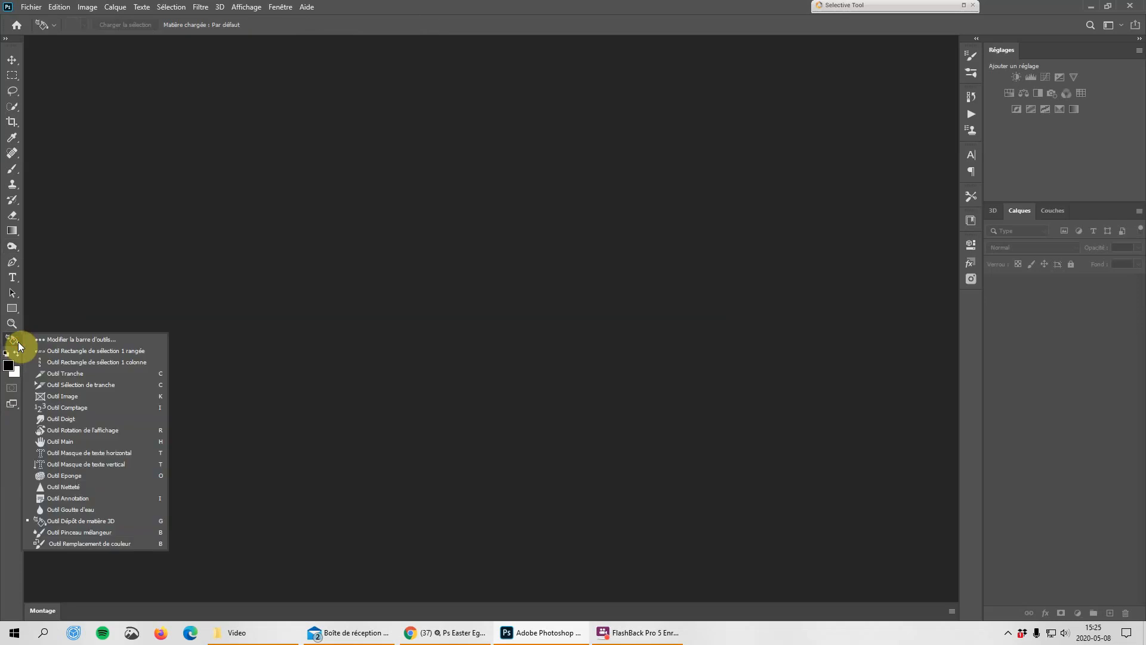
{"action": "left_click", "coordinate": [72, 339]}
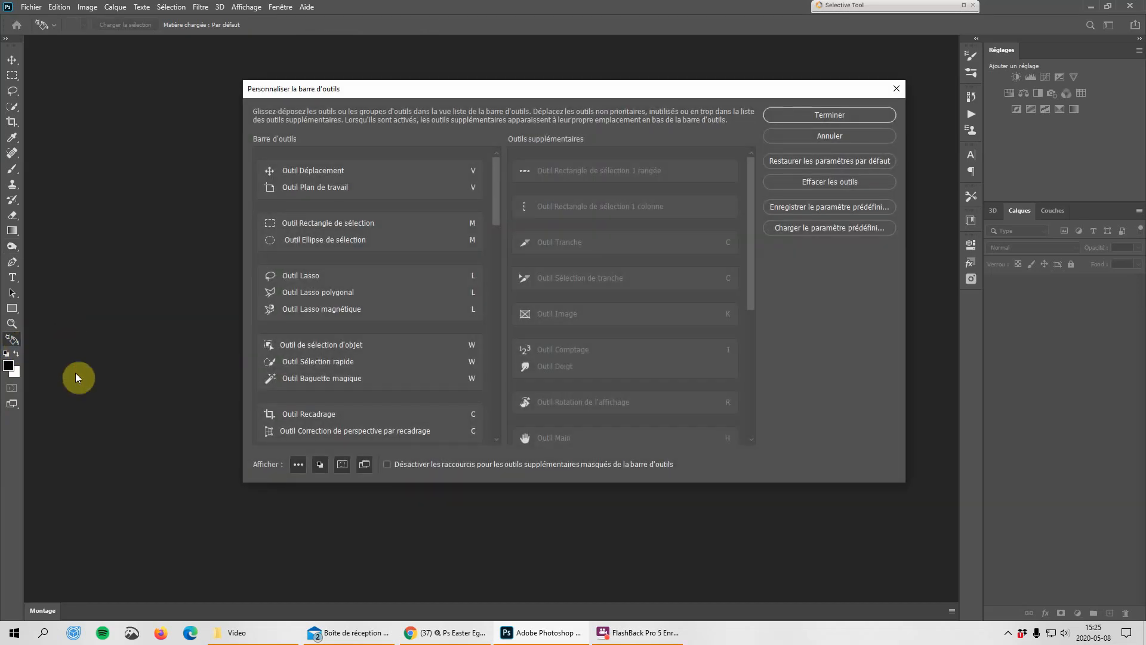
{"action": "left_click", "coordinate": [841, 116]}
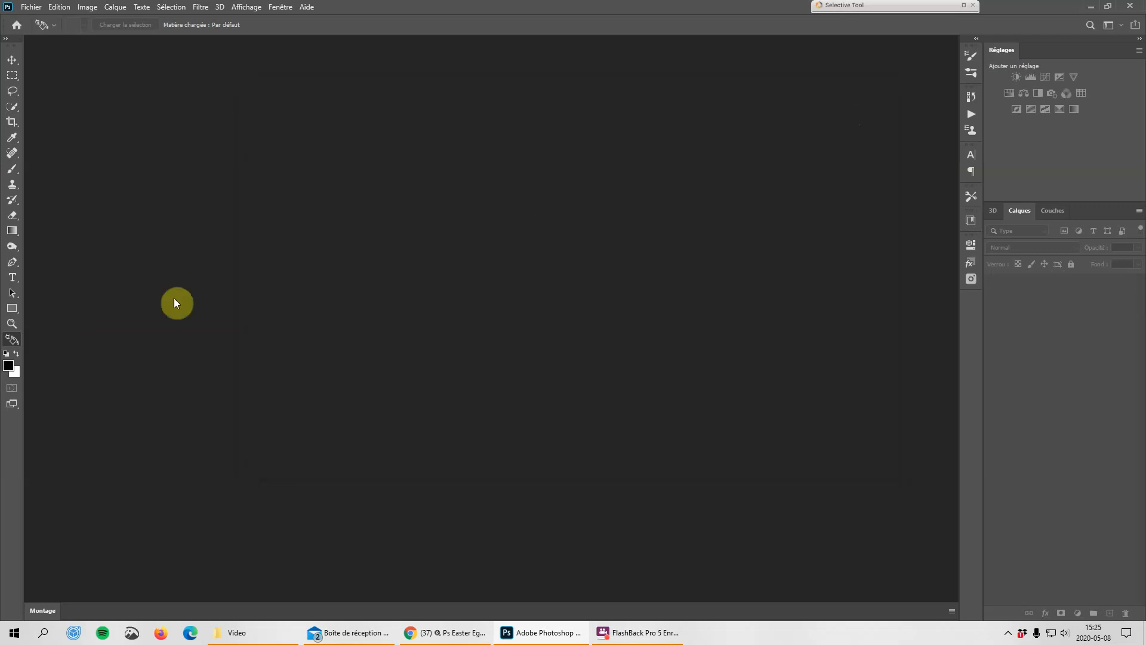
- Check the tools grouped with Outil Texte horizontal, and make Outil Déplacement the active tool
{"action": "left_click", "coordinate": [7, 352]}
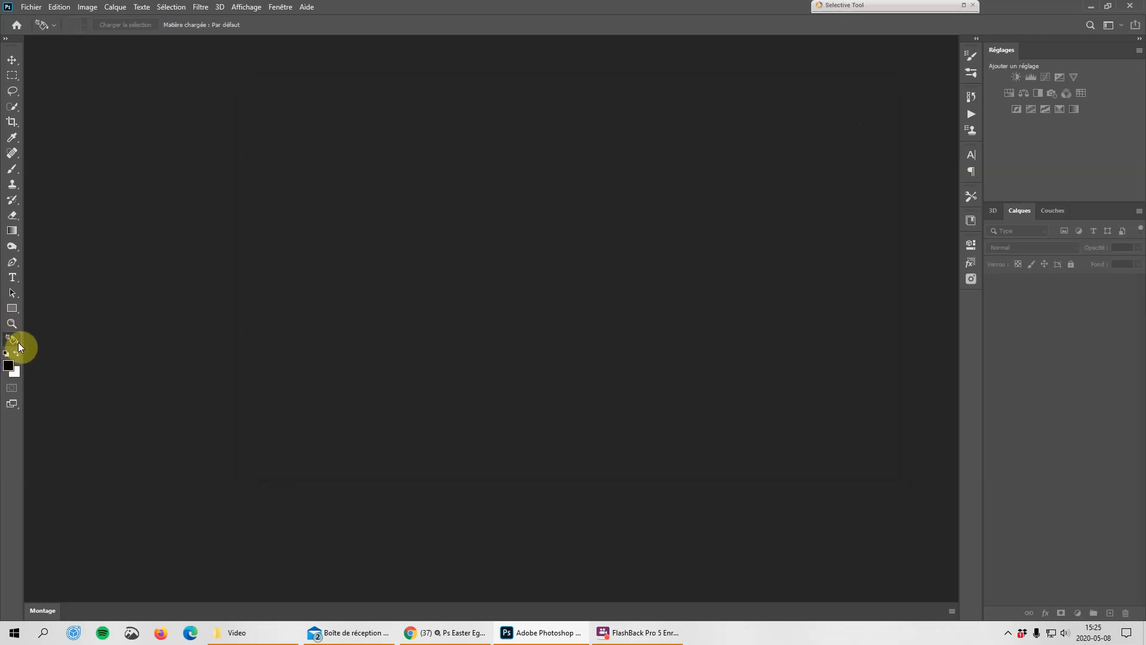
{"action": "left_click", "coordinate": [16, 276]}
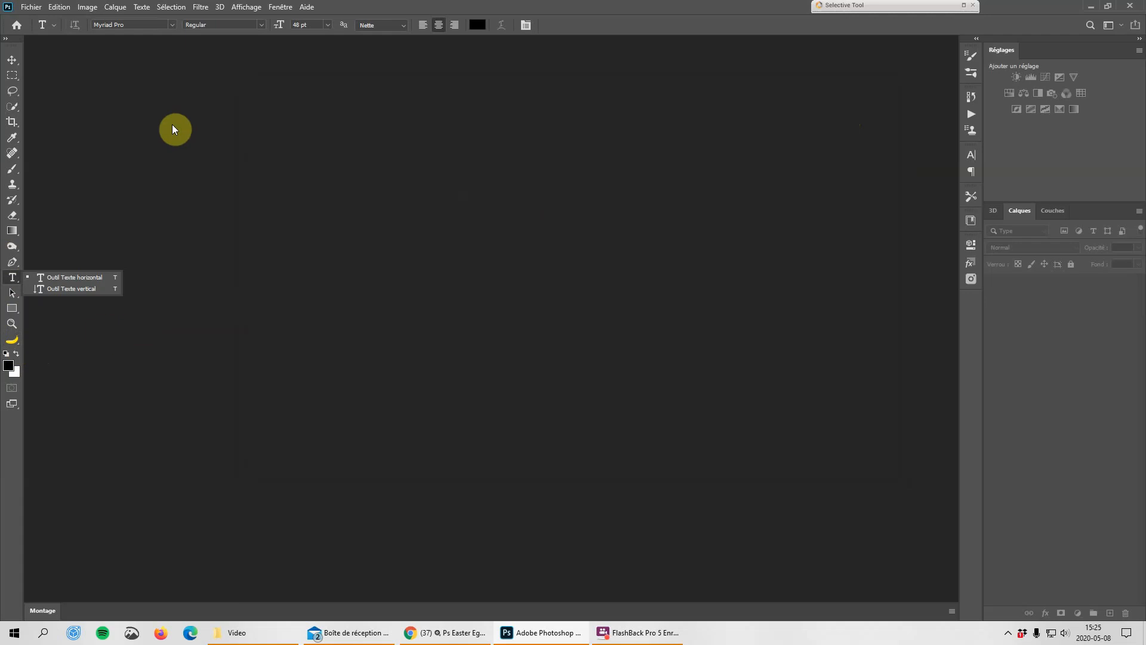
{"action": "left_click", "coordinate": [12, 60]}
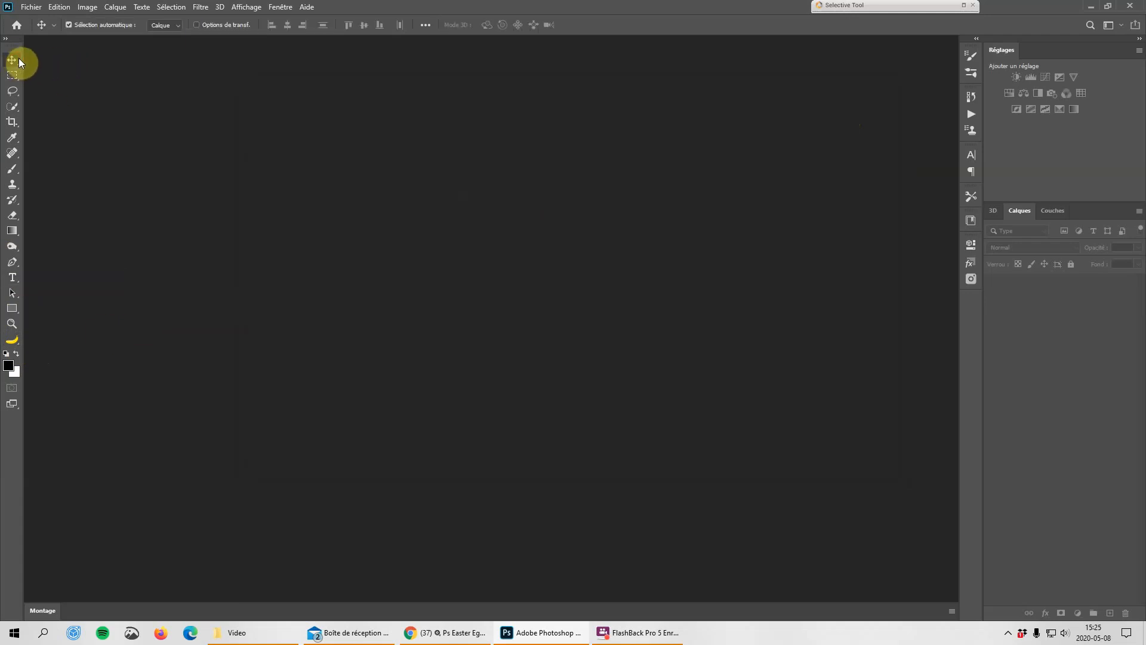
- In the Interface preferences, switch the colour theme swatches to the hidden coffee cup icons, and accept the preferences
{"action": "left_click", "coordinate": [63, 11]}
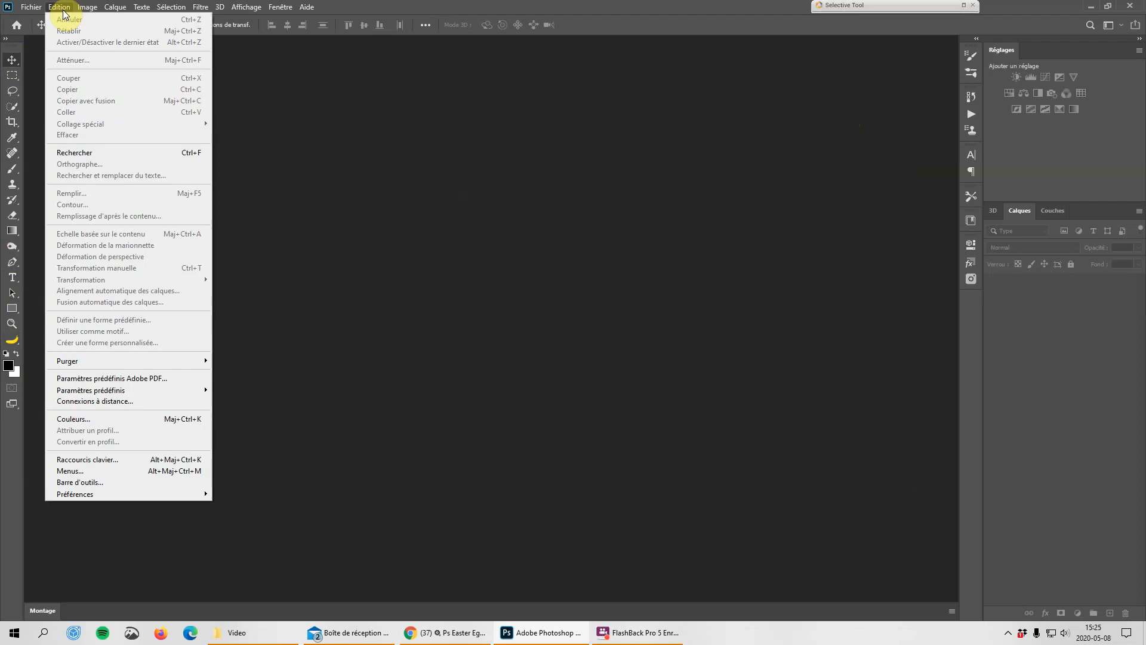
{"action": "mouse_move", "coordinate": [167, 493]}
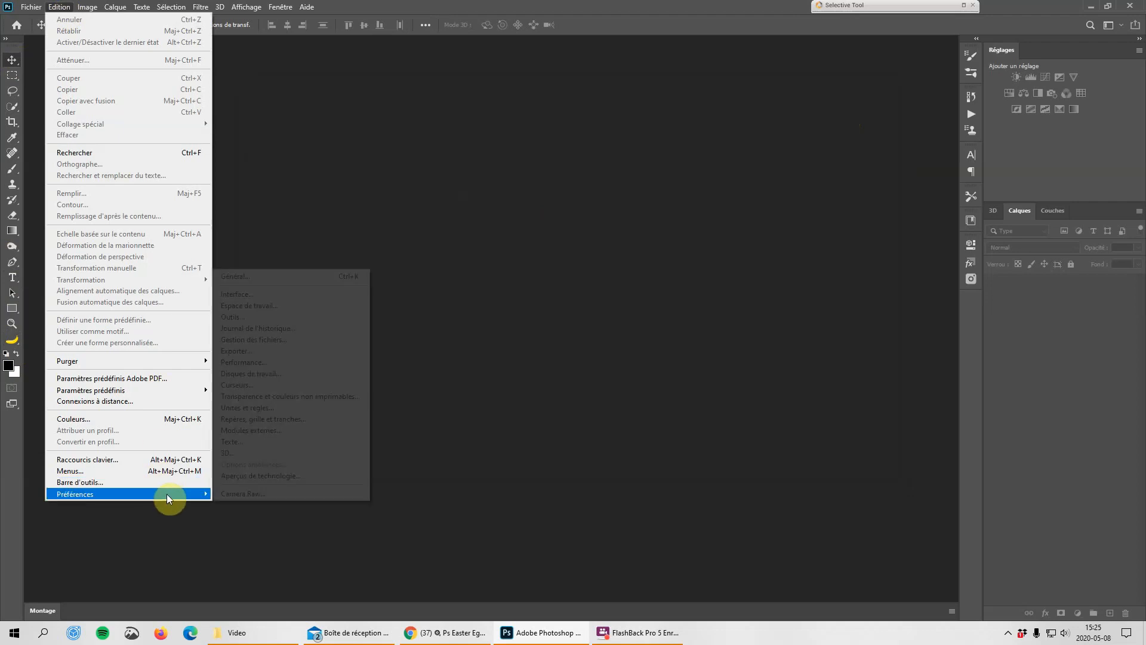
{"action": "left_click", "coordinate": [285, 277]}
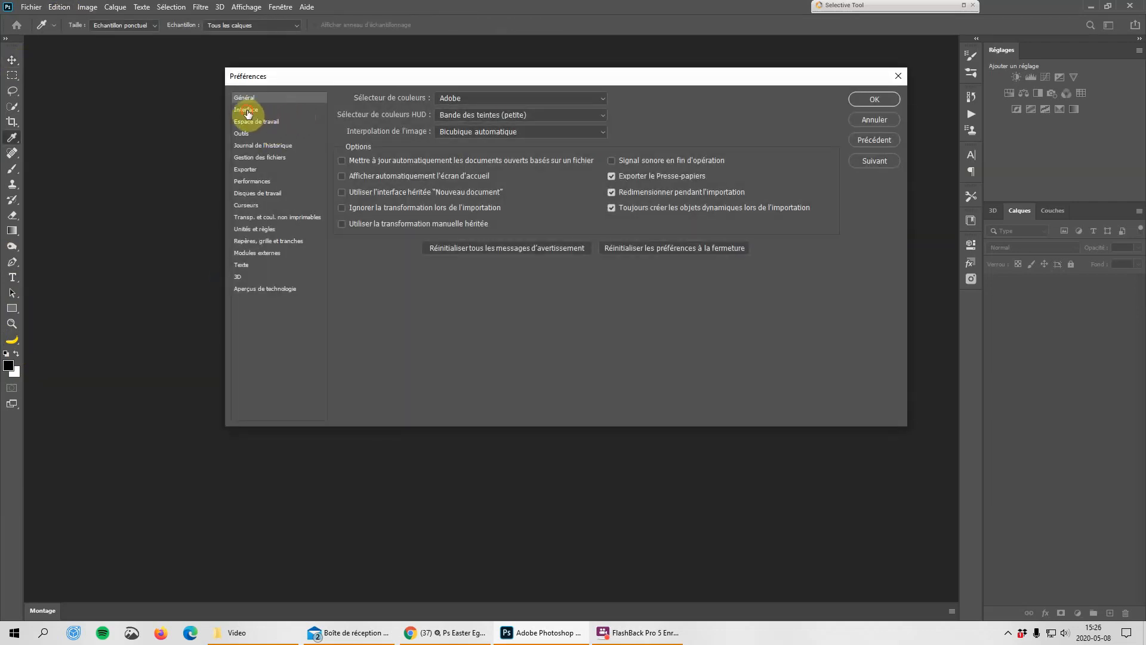
{"action": "left_click", "coordinate": [247, 111]}
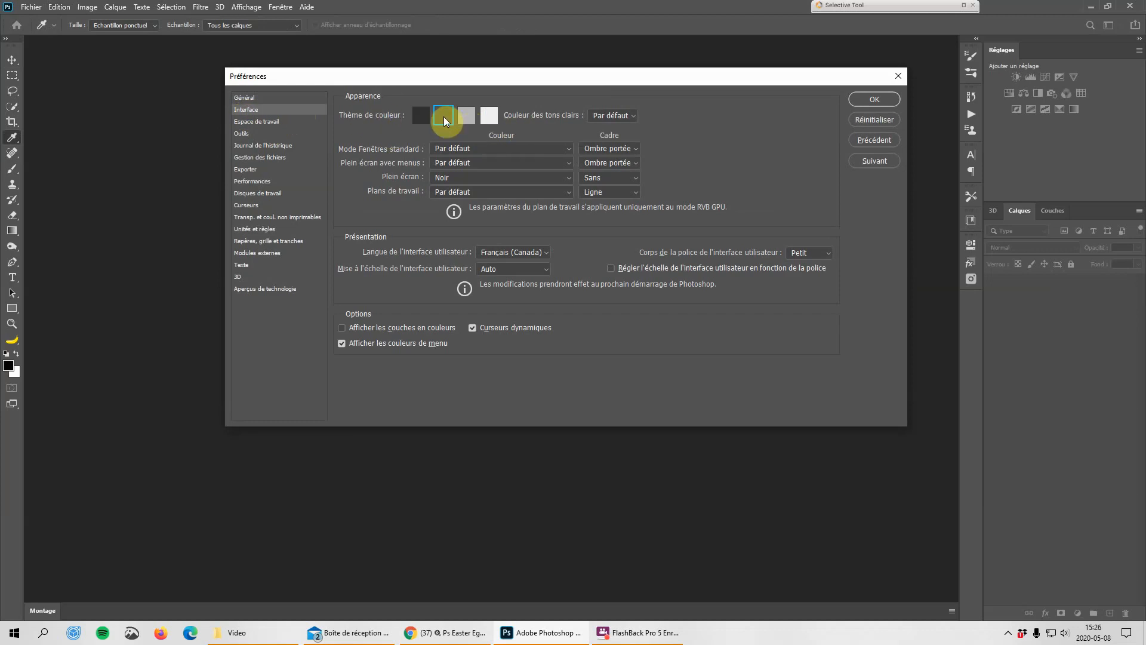
{"action": "left_click", "coordinate": [443, 118], "text": "alt+shift"}
{"action": "left_click", "coordinate": [448, 117], "text": "alt+shift"}
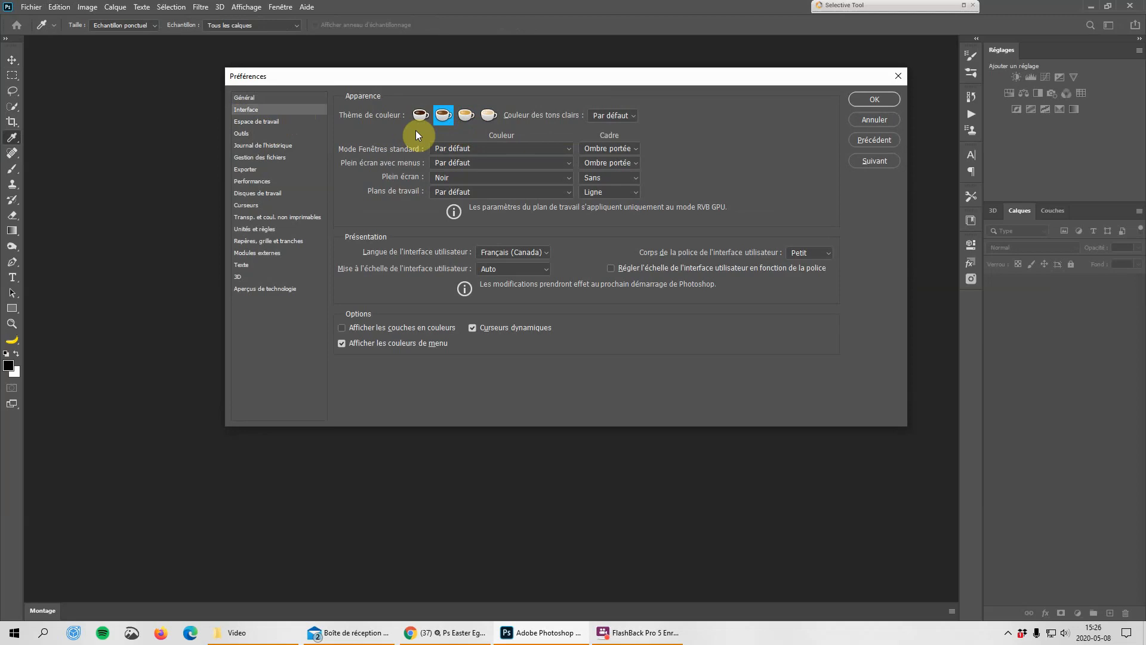
{"action": "key", "text": "alt"}
{"action": "left_click", "coordinate": [446, 120], "text": "alt+shift"}
{"action": "left_click", "coordinate": [876, 101]}
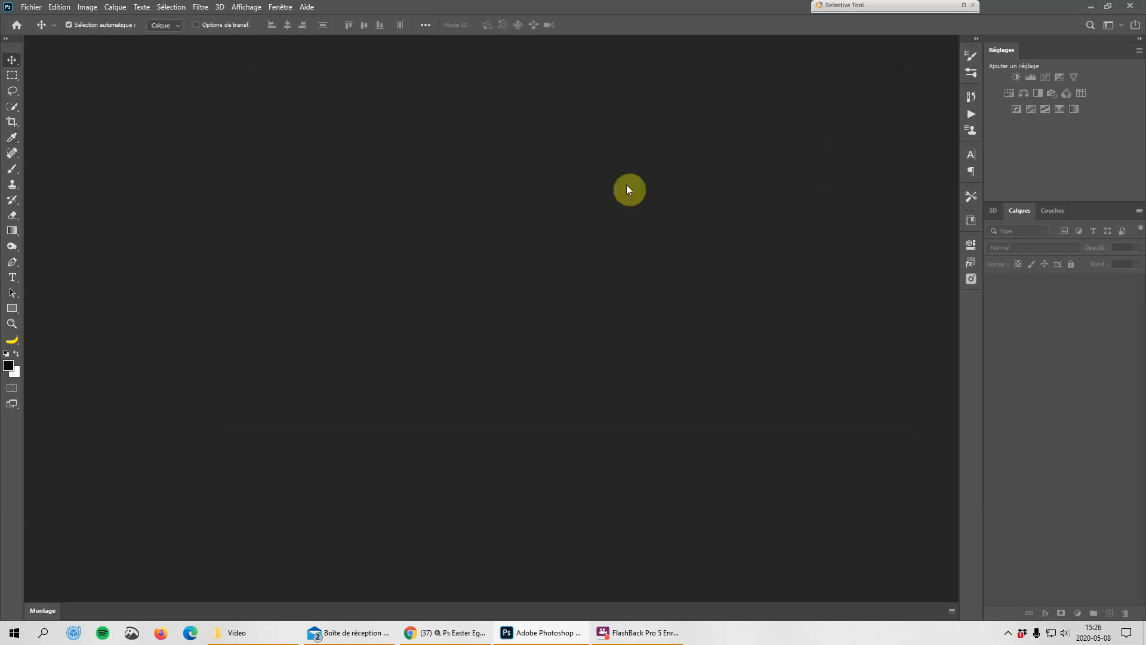